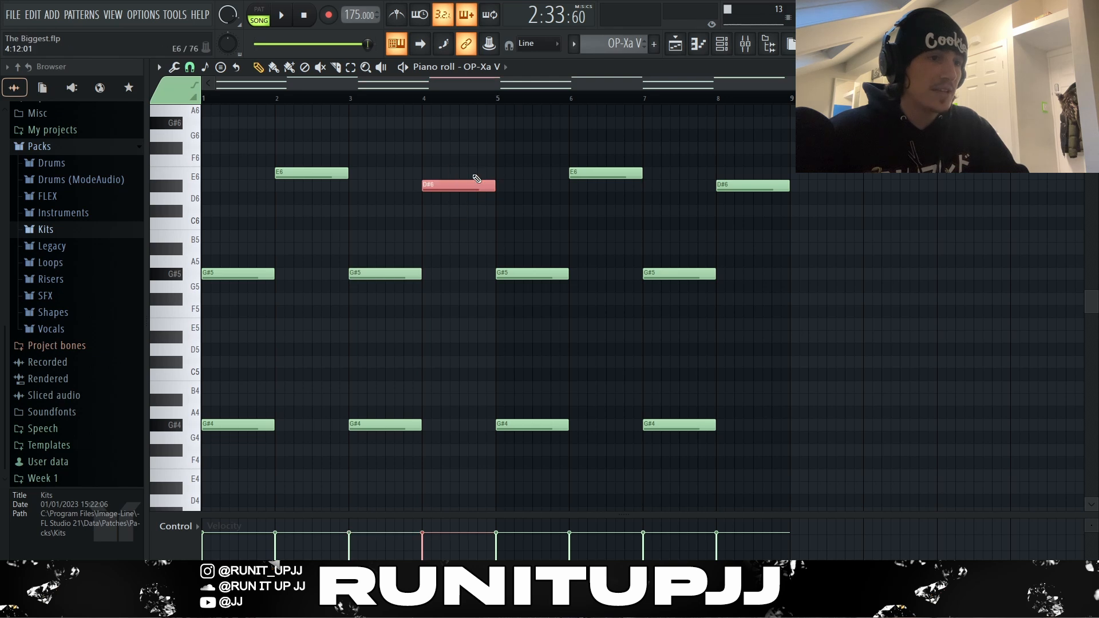
Step: Highlight the upper E6 and D#6 notes of the OP-Xa V melody and clear the selection
{"action": "left_click_drag", "start_coordinate": [520, 164], "coordinate": [812, 395]}
{"action": "left_click_drag", "start_coordinate": [901, 246], "coordinate": [202, 178]}
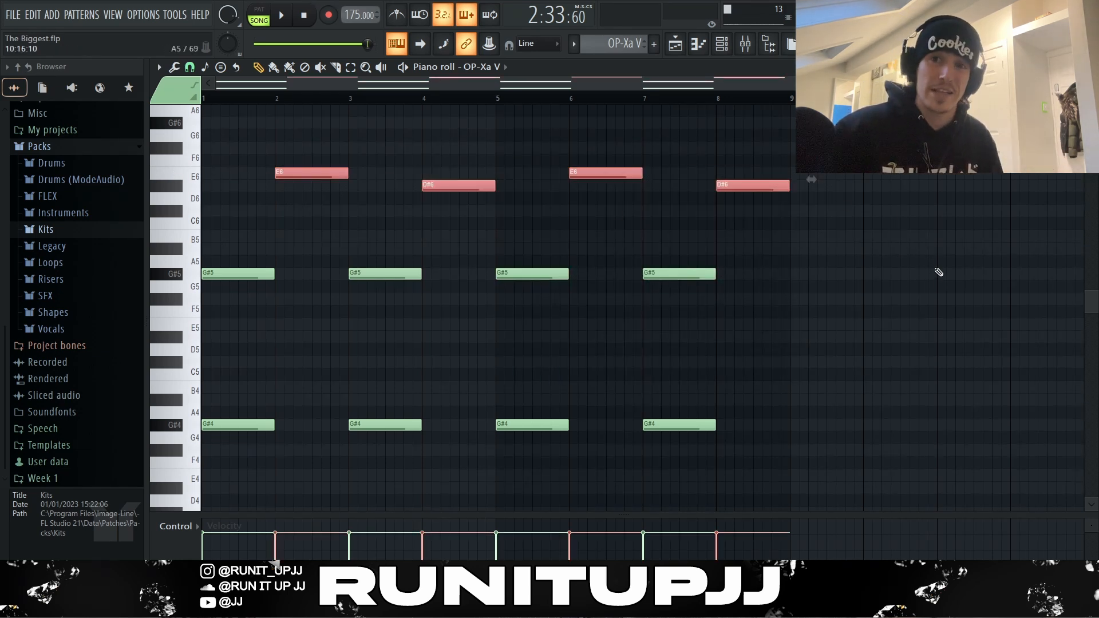
{"action": "left_click", "coordinate": [938, 293]}
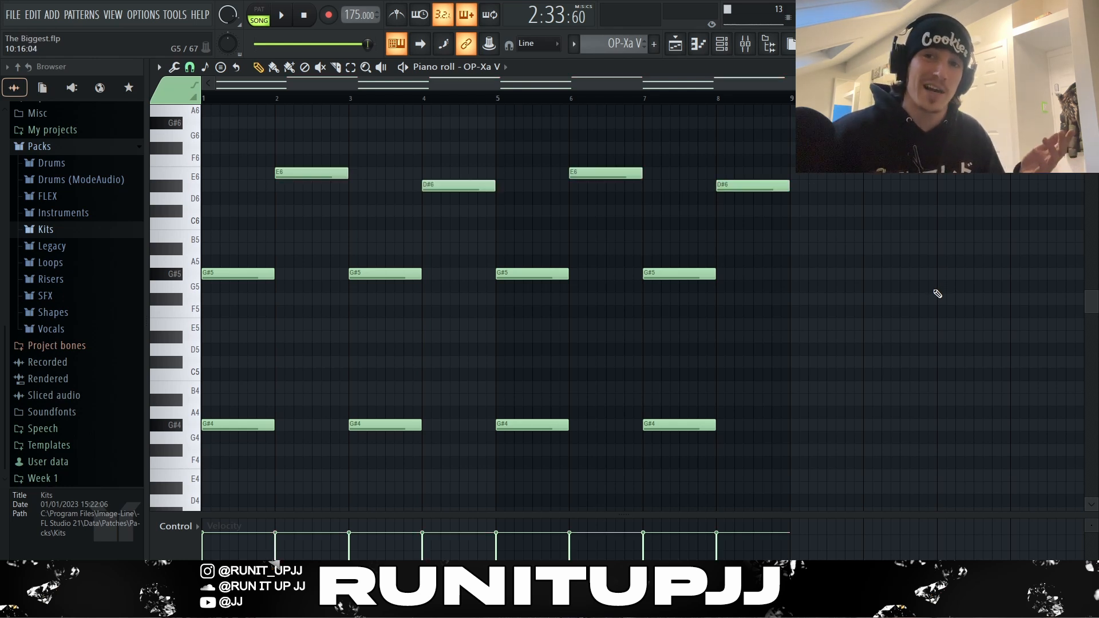
Step: Quick render the OP-Xa V pattern as an audio clip and reverse the rendered clip
{"action": "key", "text": "F5"}
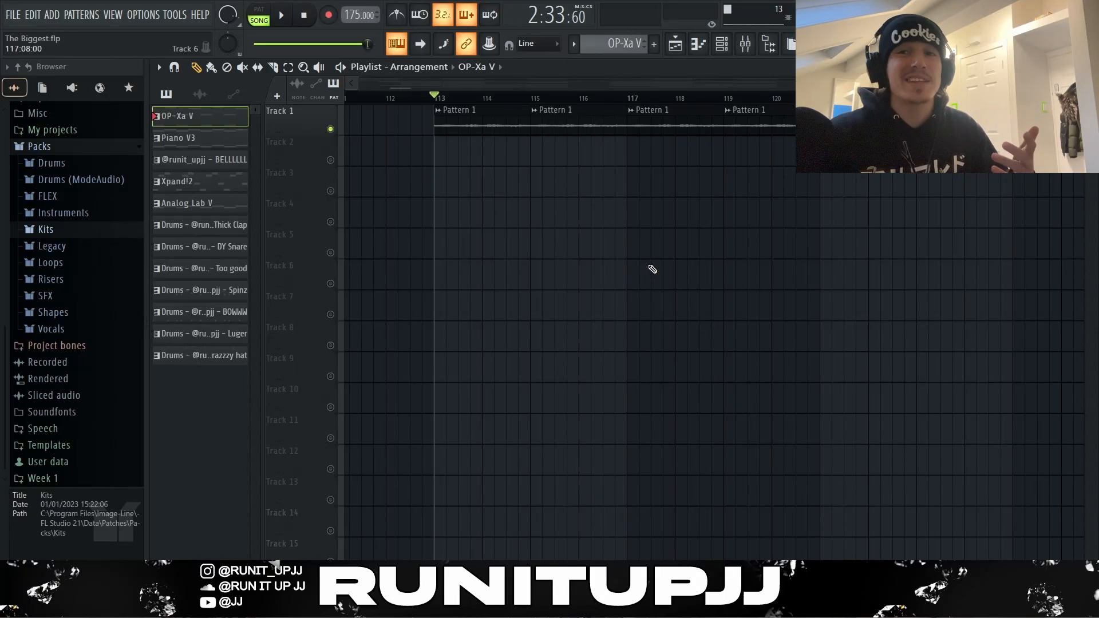
{"action": "right_click", "coordinate": [200, 121]}
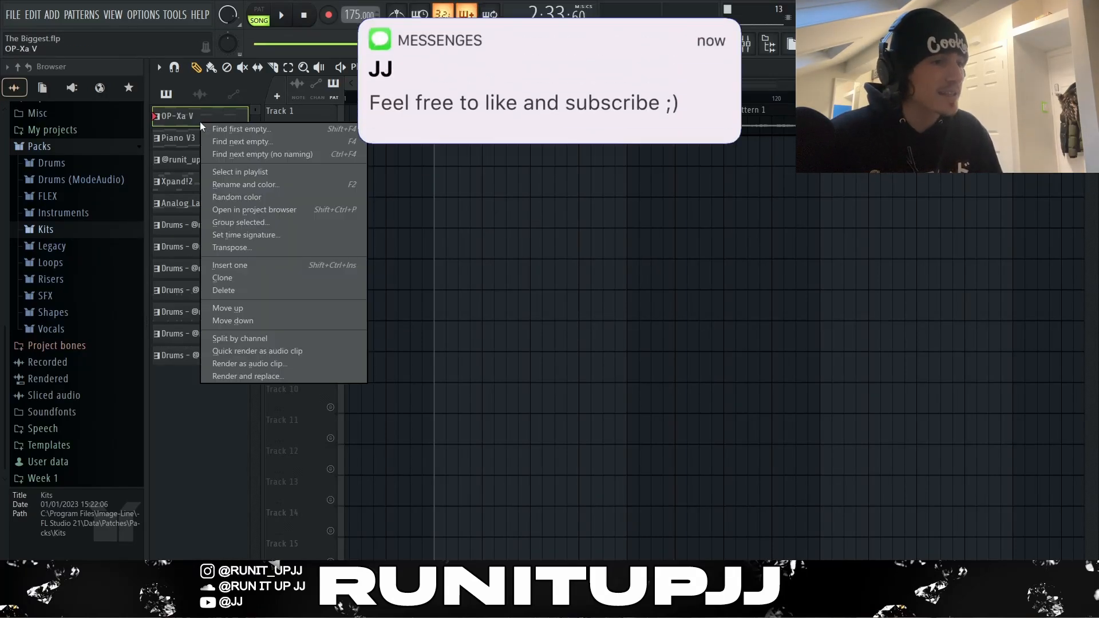
{"action": "left_click", "coordinate": [273, 351]}
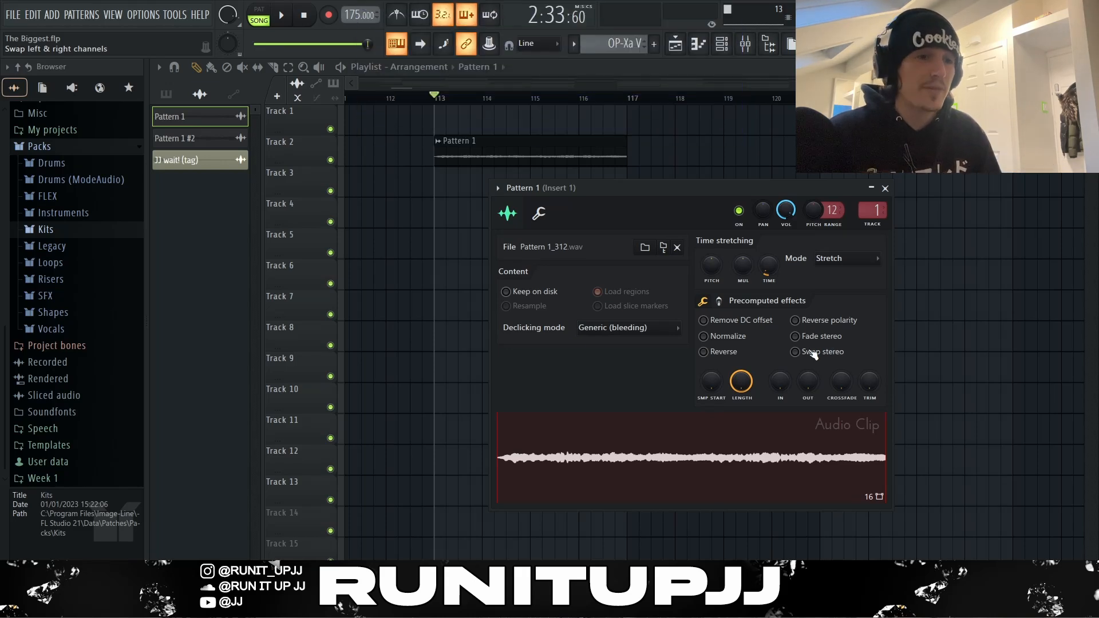
{"action": "left_click", "coordinate": [709, 352]}
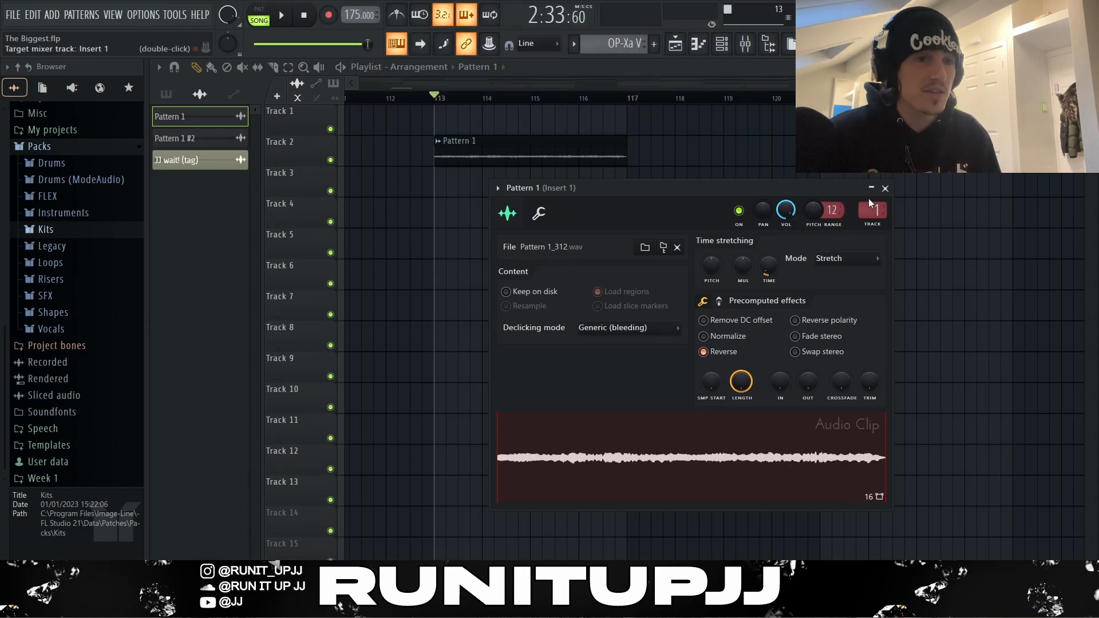
{"action": "left_click", "coordinate": [884, 189]}
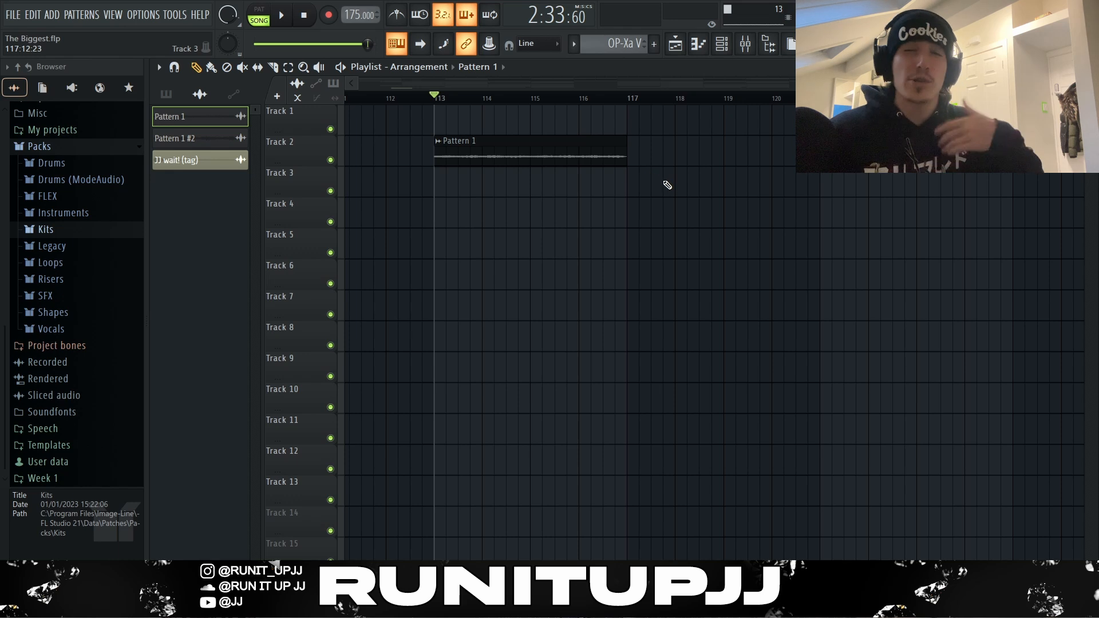
Step: Shorten the reversed Pattern 1 clip and duplicate it along the playlist
{"action": "left_click_drag", "start_coordinate": [628, 142], "coordinate": [601, 127]}
{"action": "key", "text": "ctrl+b"}
{"action": "right_click", "coordinate": [671, 166]}
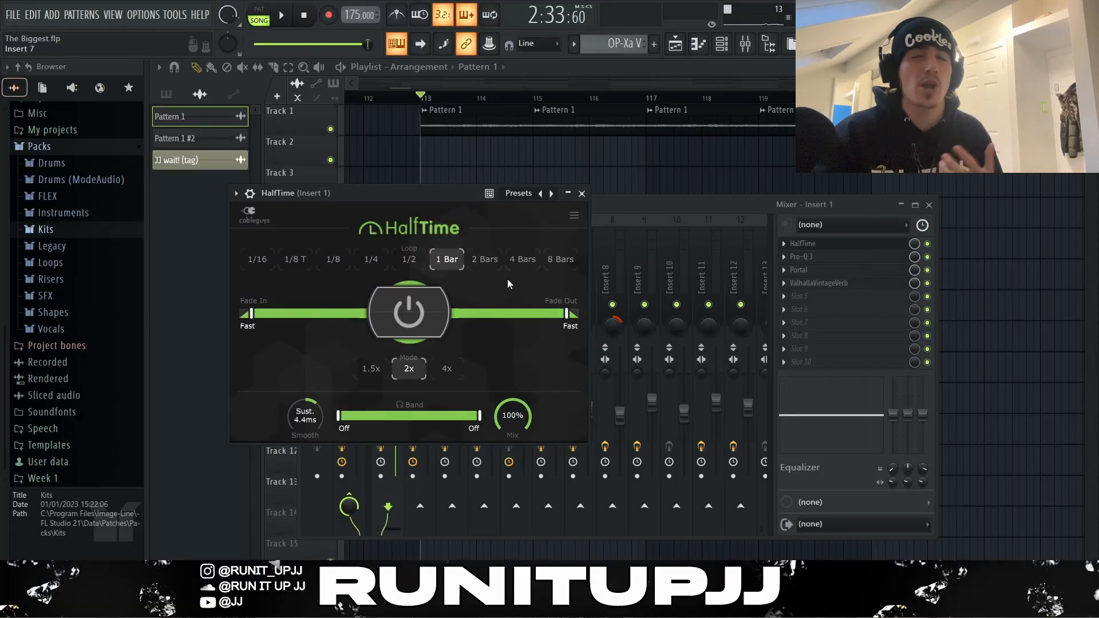
Step: Review the Pro-Q 3 and Portal effects on mixer Insert 1
{"action": "left_click", "coordinate": [842, 258]}
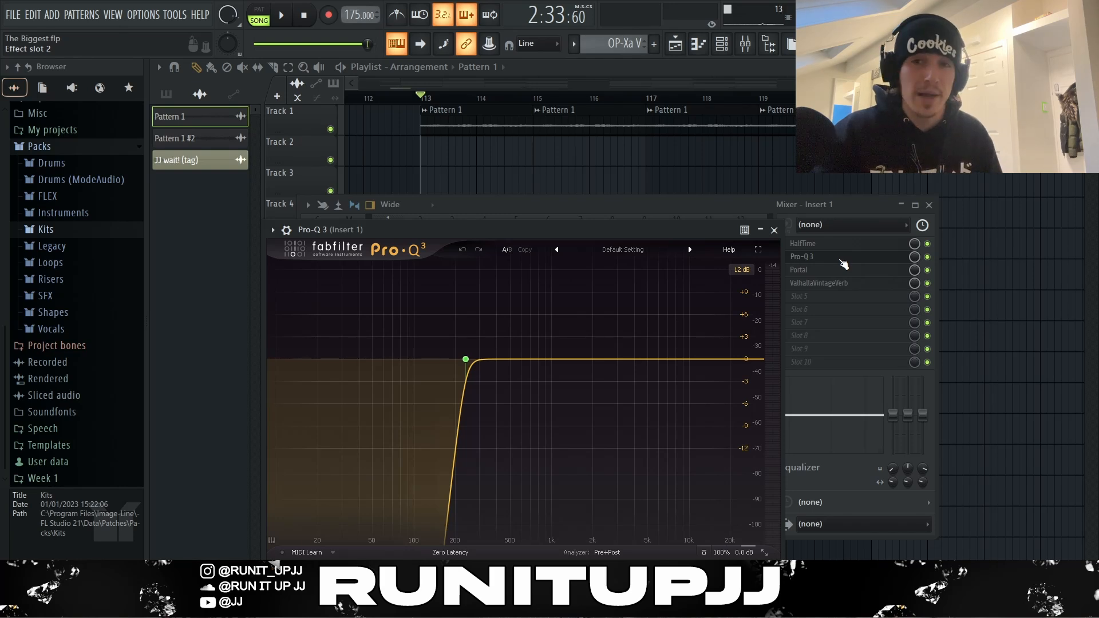
{"action": "left_click", "coordinate": [843, 267]}
{"action": "left_click_drag", "start_coordinate": [781, 218], "coordinate": [744, 136]}
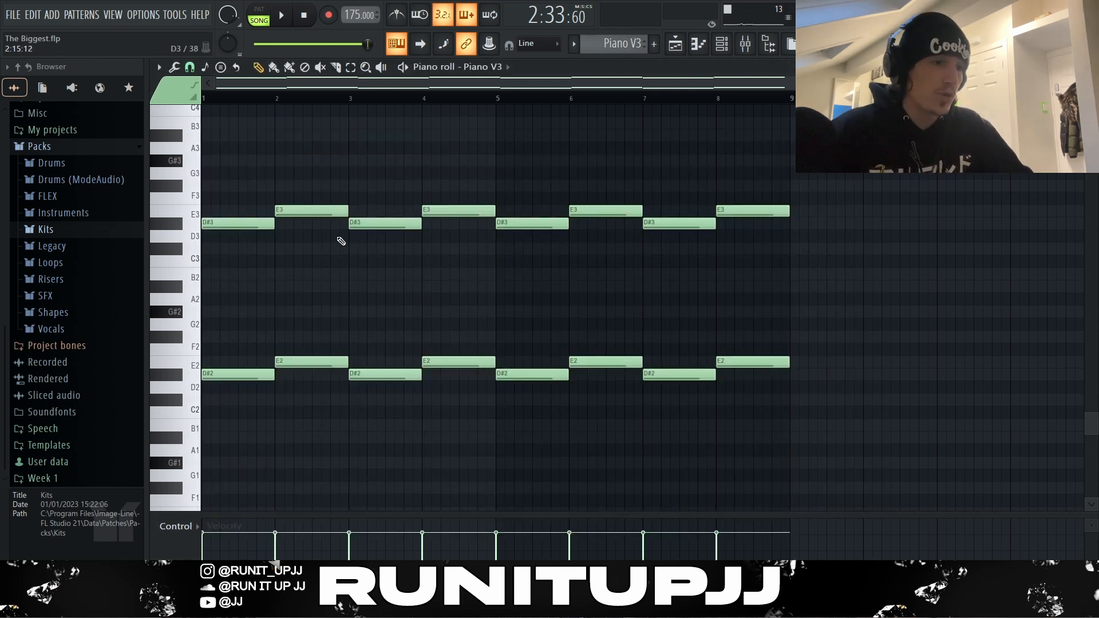
Step: Examine the Piano V3 bass pattern by highlighting its first D#3 note, the following E3 note and the rest
{"action": "left_click_drag", "start_coordinate": [208, 181], "coordinate": [250, 419]}
{"action": "left_click_drag", "start_coordinate": [219, 234], "coordinate": [225, 226]}
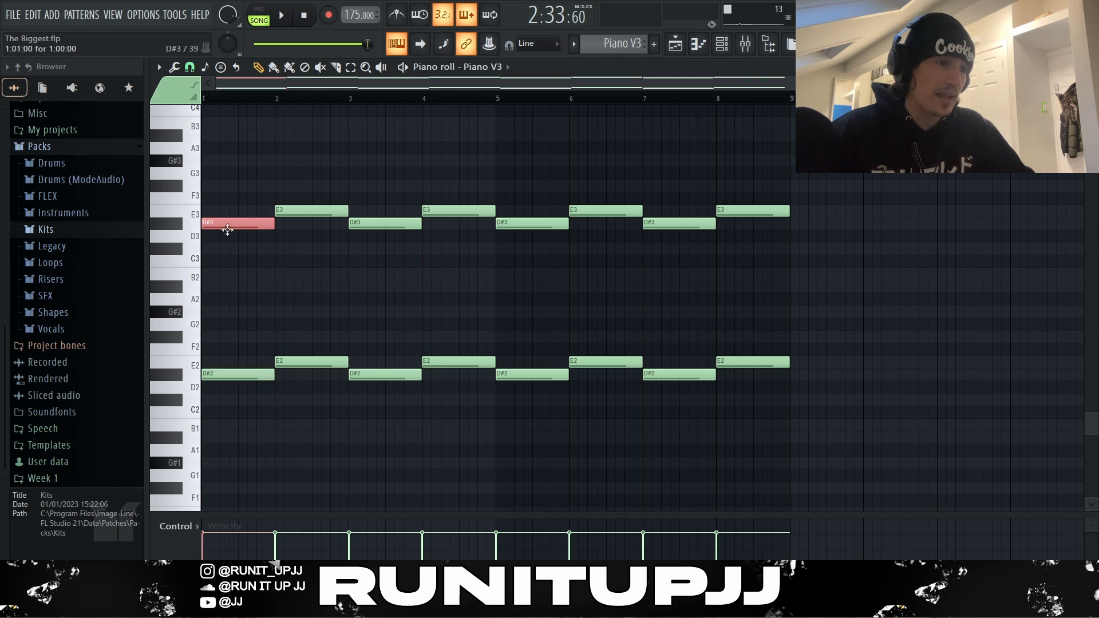
{"action": "left_click_drag", "start_coordinate": [298, 229], "coordinate": [313, 180]}
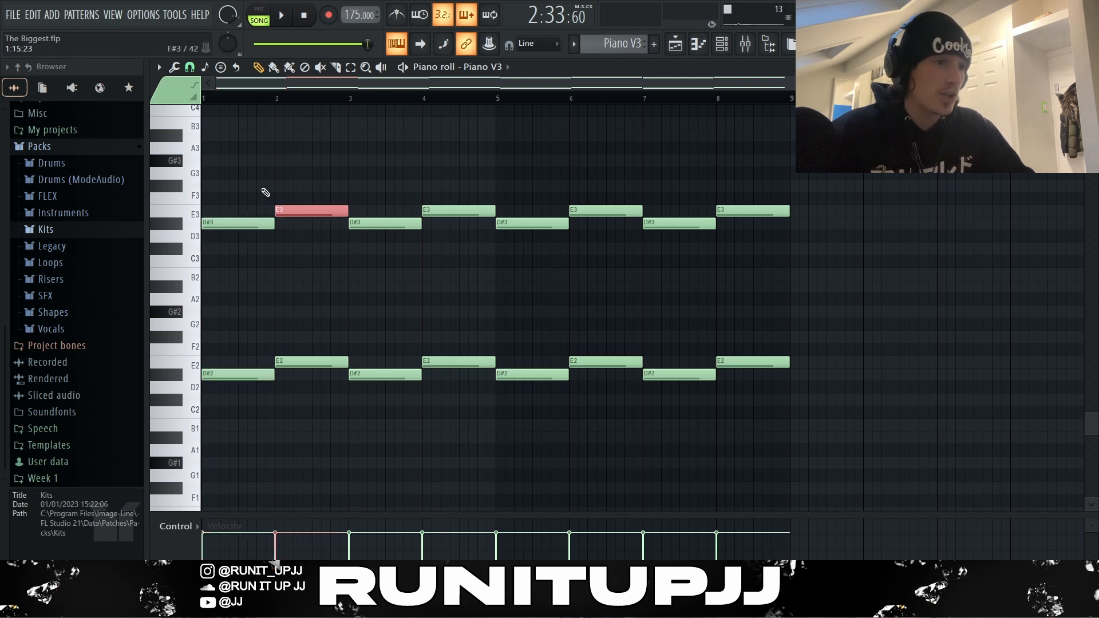
{"action": "left_click_drag", "start_coordinate": [242, 181], "coordinate": [862, 393]}
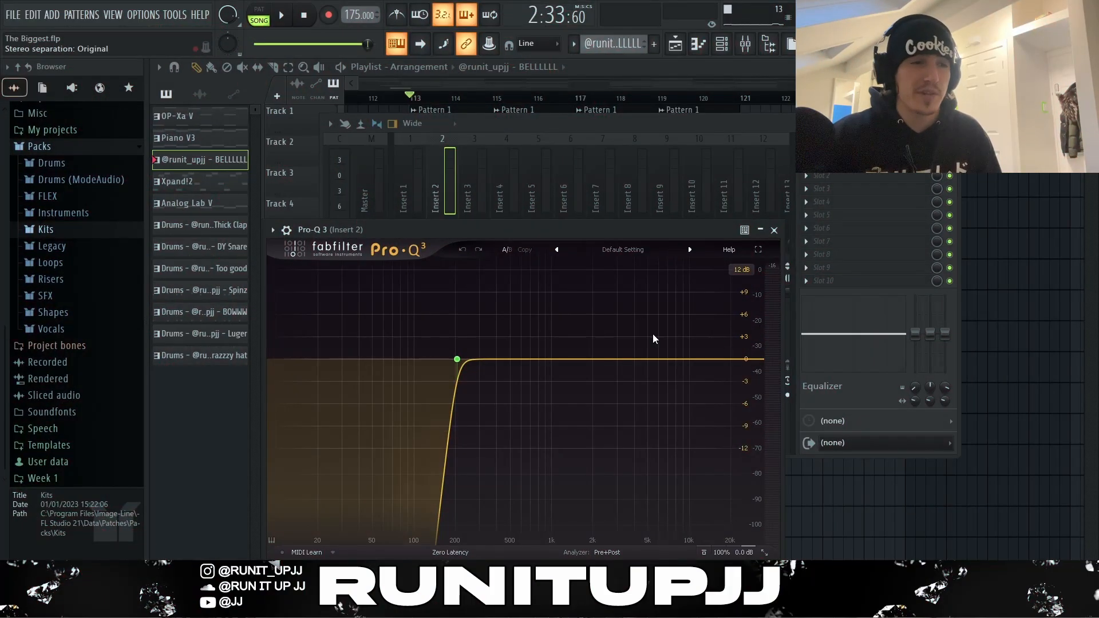
Step: Close the bell sampler's settings and examine the D#4 and E4 notes of the bell pattern
{"action": "left_click_drag", "start_coordinate": [605, 235], "coordinate": [595, 160]}
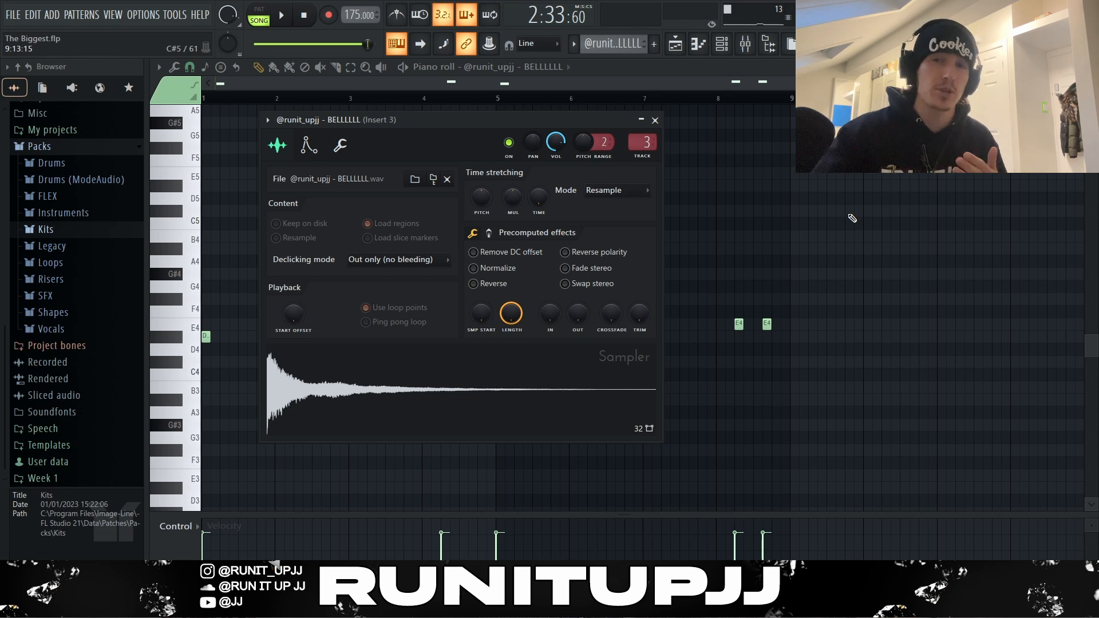
{"action": "left_click", "coordinate": [656, 120]}
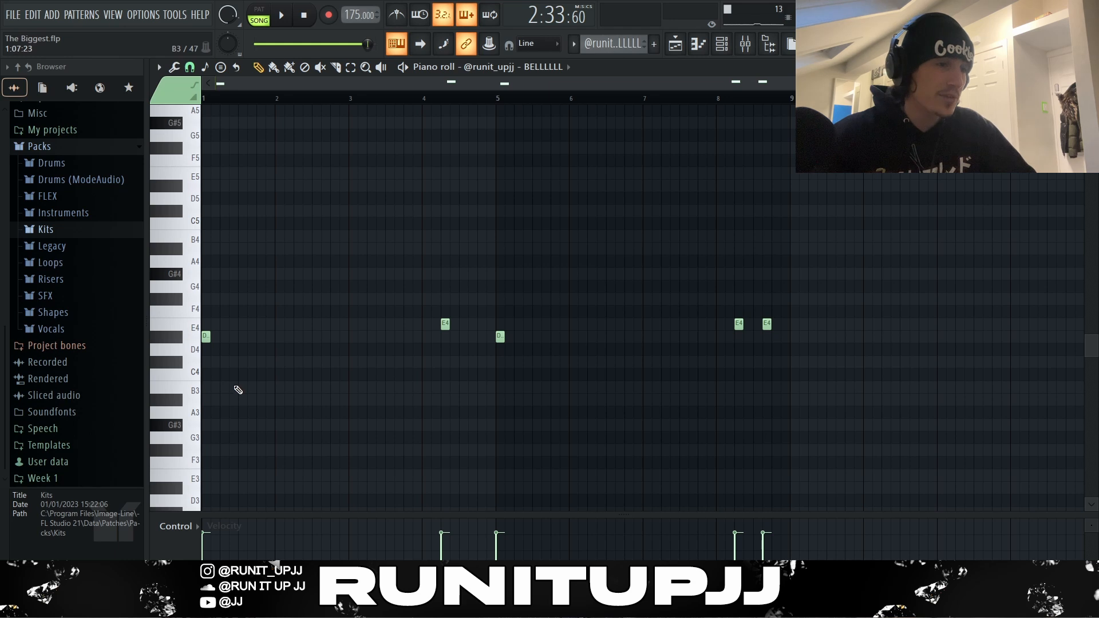
{"action": "left_click_drag", "start_coordinate": [239, 390], "coordinate": [203, 336]}
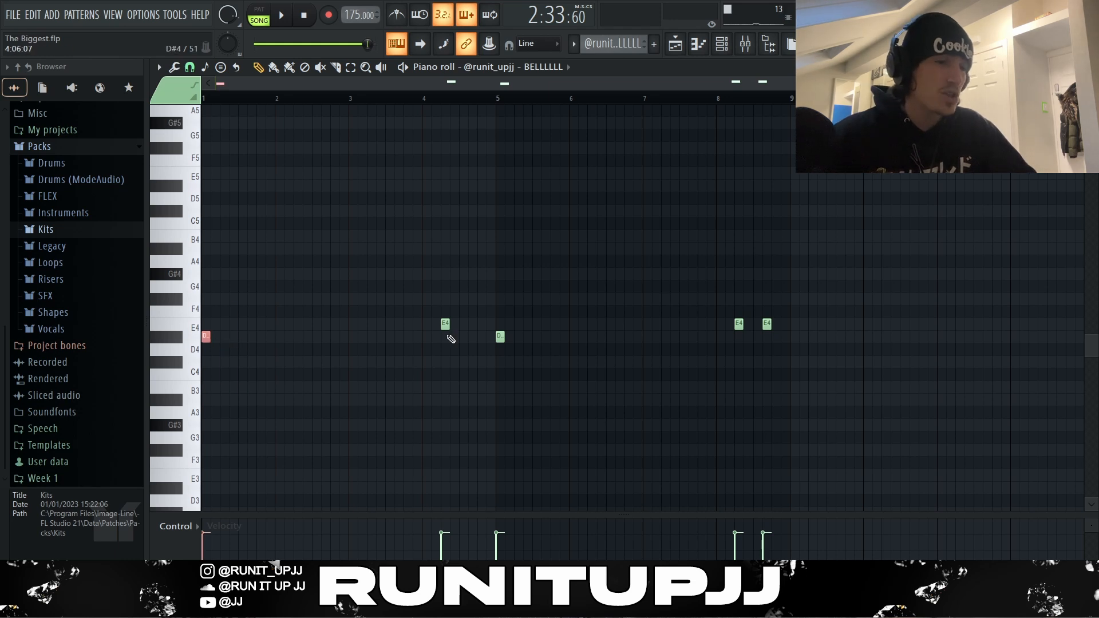
{"action": "left_click", "coordinate": [446, 324]}
{"action": "left_click_drag", "start_coordinate": [704, 307], "coordinate": [830, 335]}
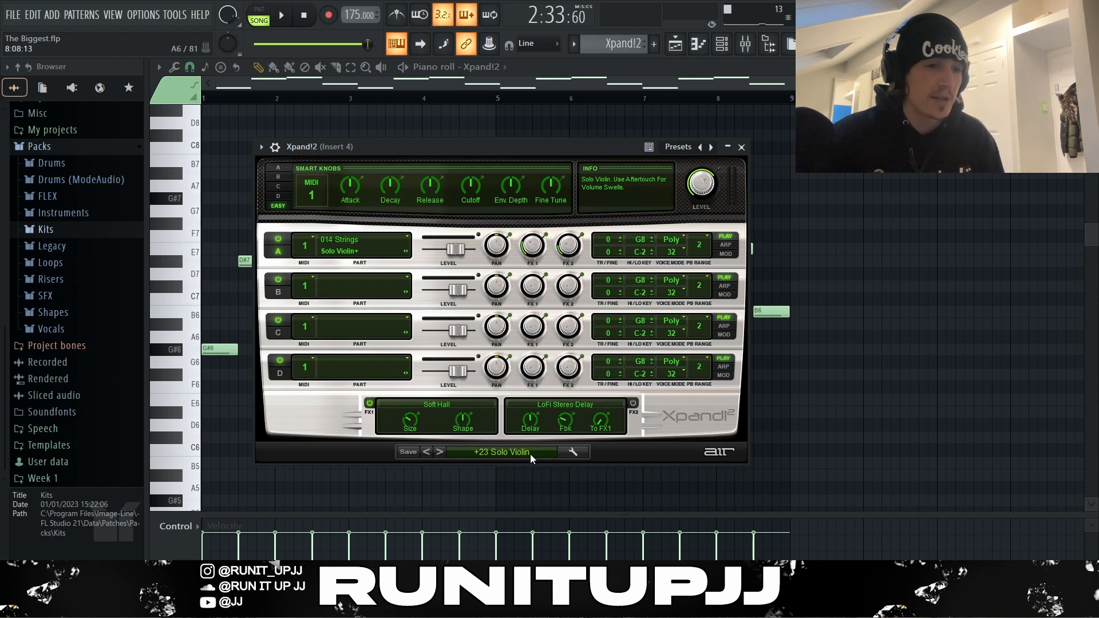
Step: Check the Xpand!2 +23 Solo Violin preset and highlight the repeating G#6, D#7, E7, B6 melody in its piano roll
{"action": "left_click", "coordinate": [530, 454]}
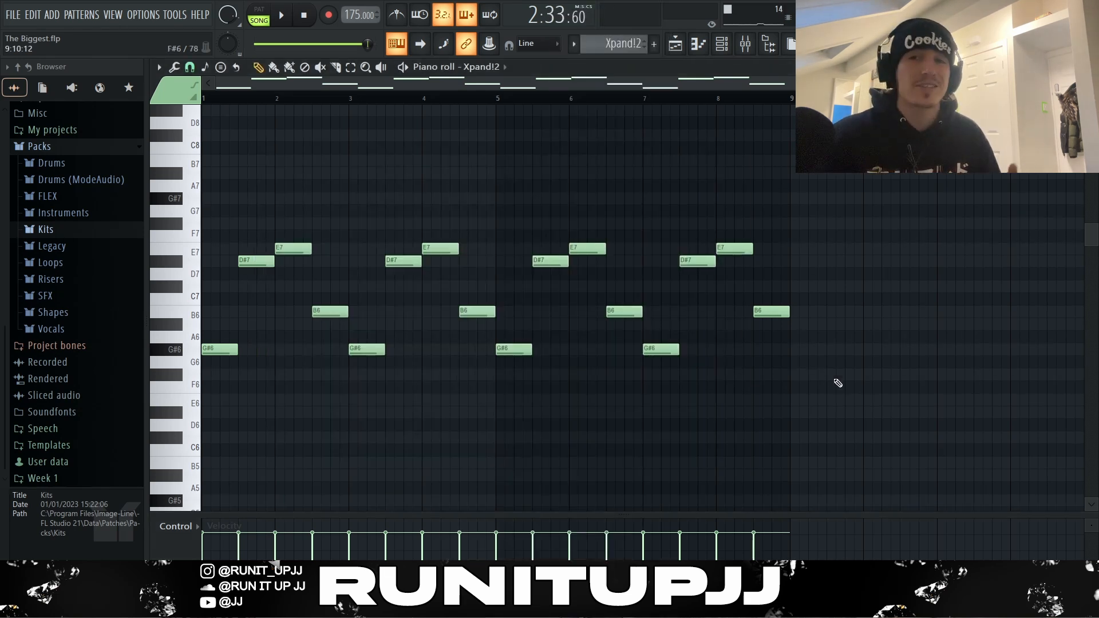
{"action": "left_click_drag", "start_coordinate": [264, 346], "coordinate": [223, 354]}
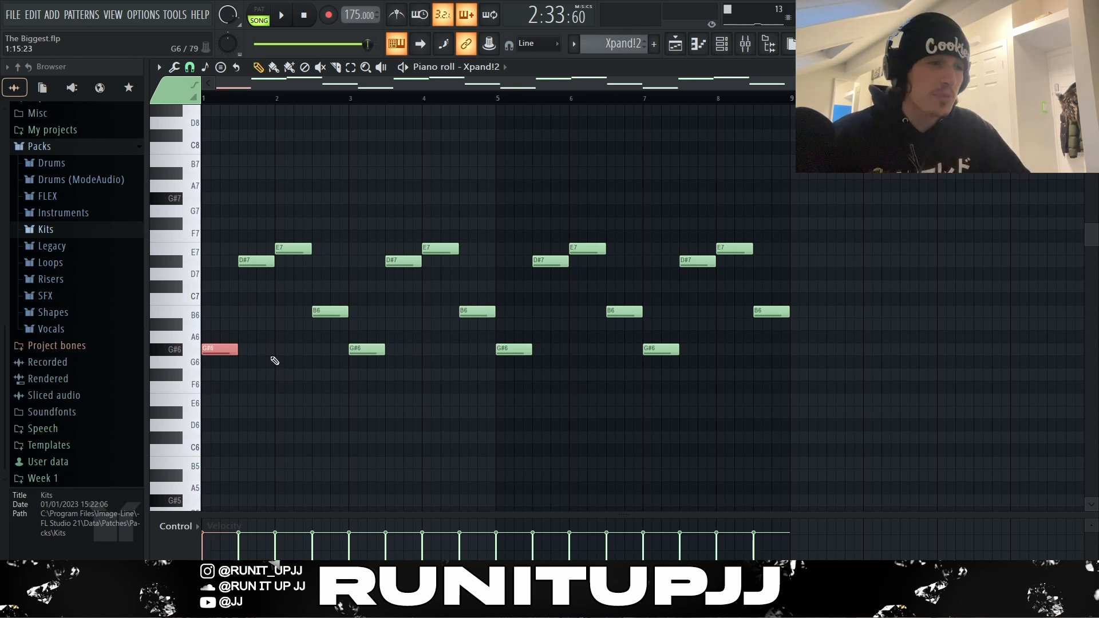
{"action": "left_click_drag", "start_coordinate": [239, 291], "coordinate": [324, 252]}
{"action": "left_click_drag", "start_coordinate": [310, 294], "coordinate": [424, 333]}
{"action": "left_click_drag", "start_coordinate": [368, 393], "coordinate": [784, 200]}
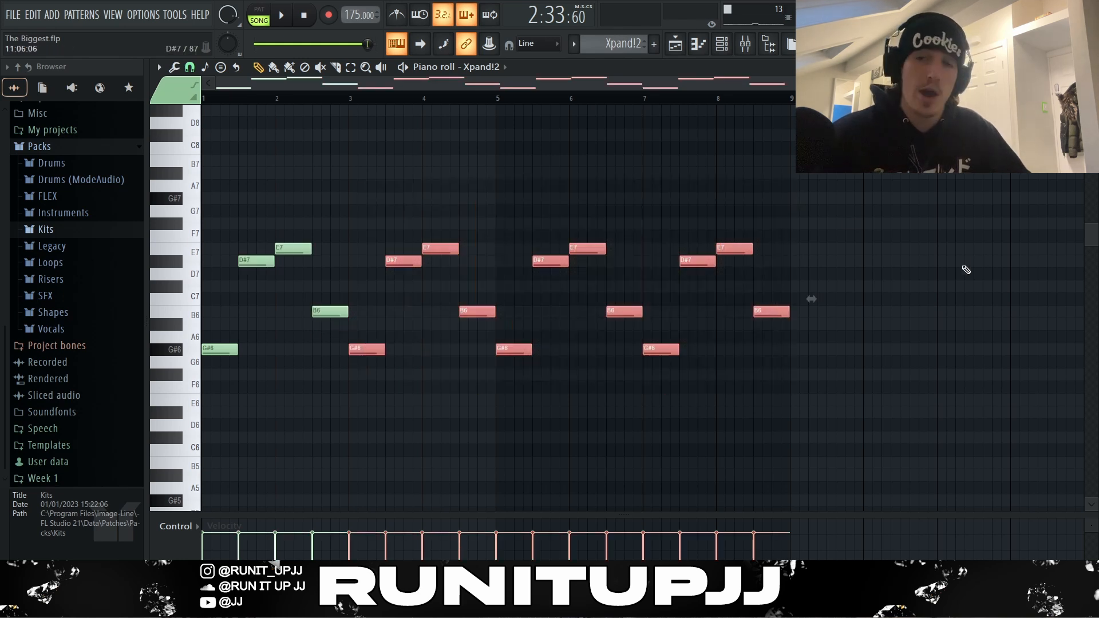
Step: Quick render the Xpand!2 pattern as an audio clip
{"action": "key", "text": "F5"}
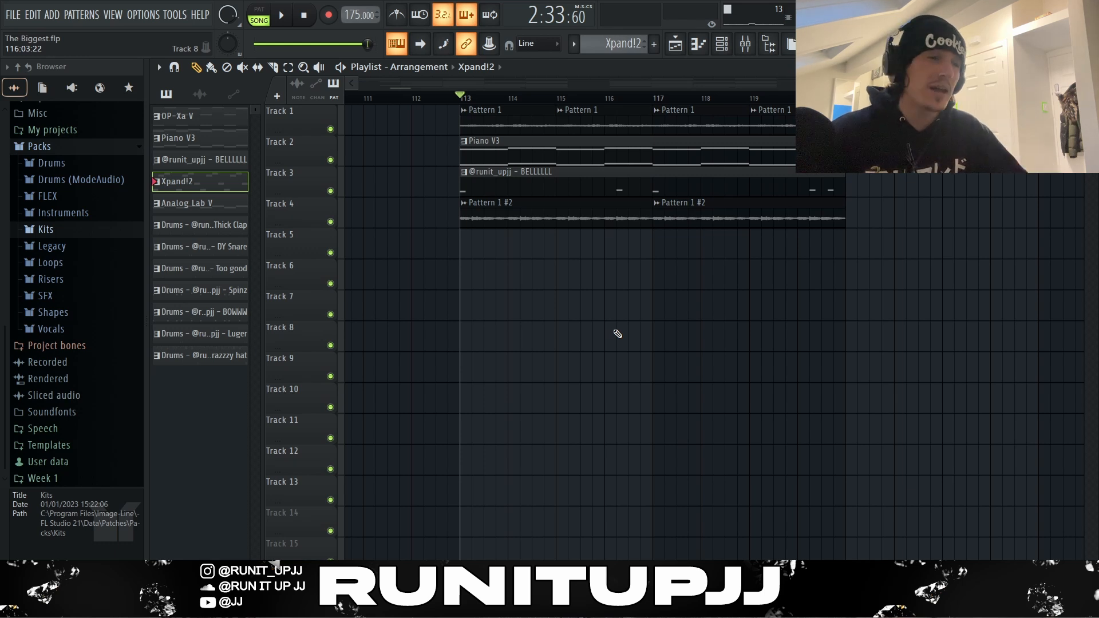
{"action": "right_click", "coordinate": [232, 182]}
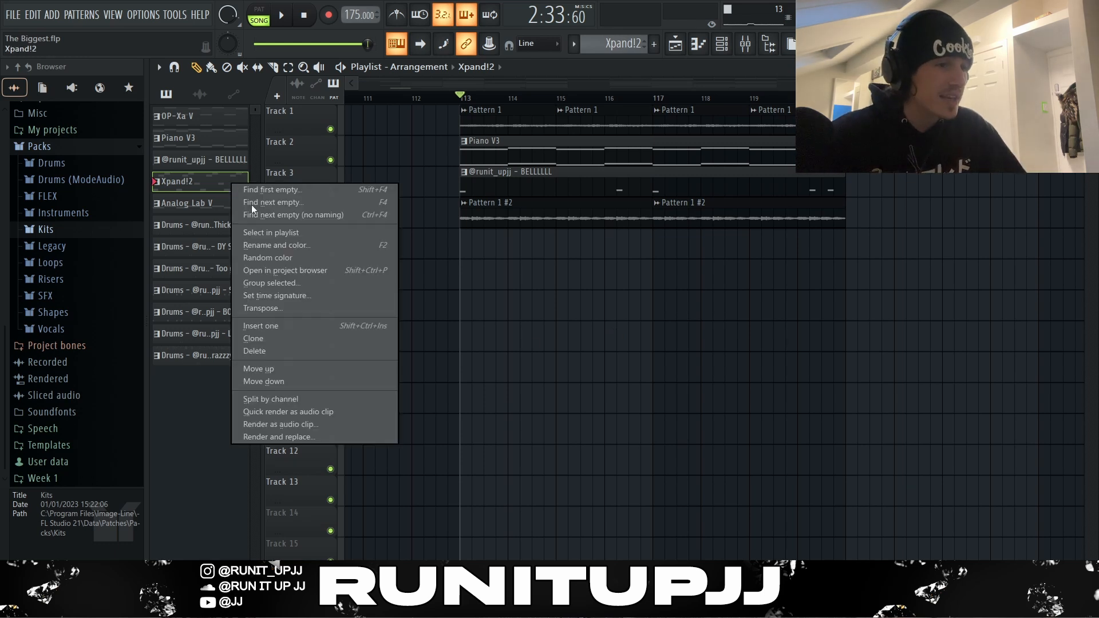
{"action": "left_click", "coordinate": [321, 411]}
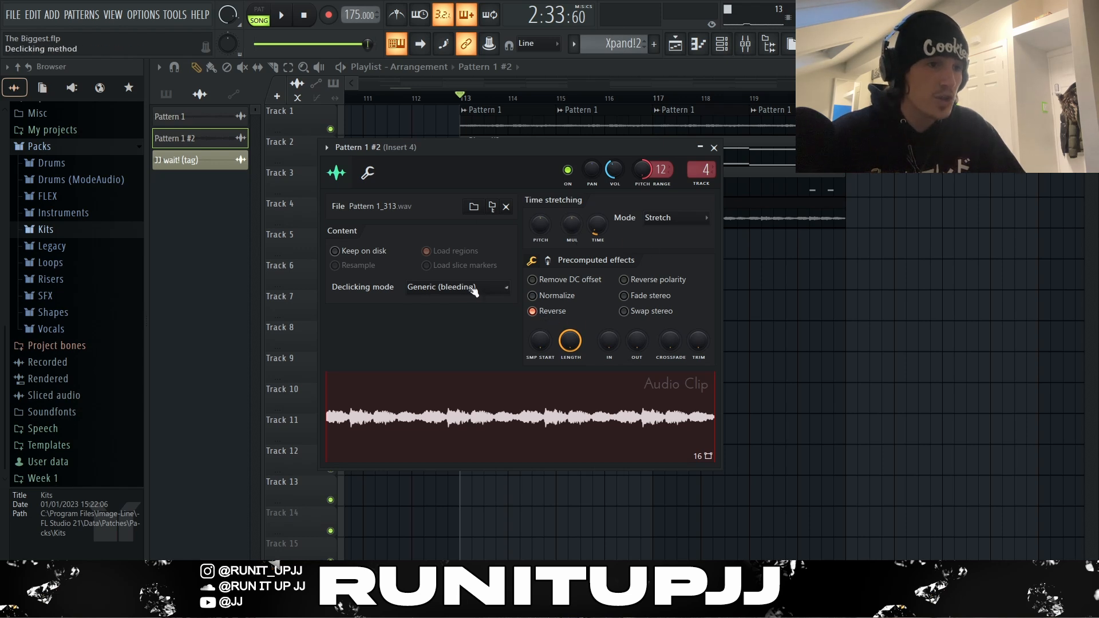
Step: Set the Pattern 1 #2 clip's time stretch to 4:00:00 and duplicate the clip at bar 117 on Track 4
{"action": "left_click_drag", "start_coordinate": [648, 149], "coordinate": [747, 246]}
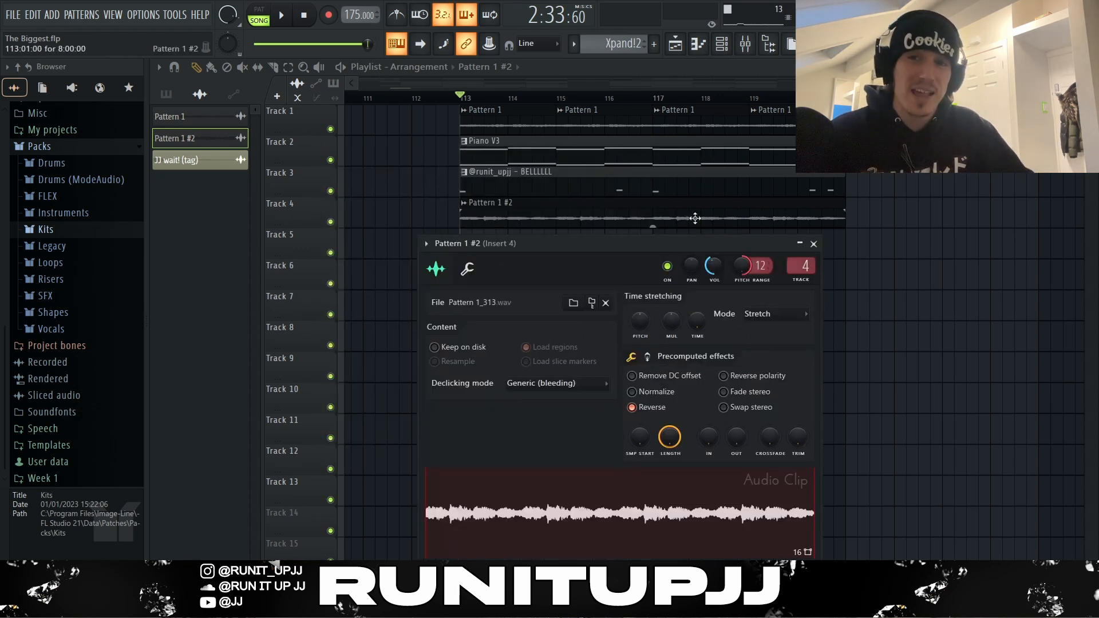
{"action": "left_click_drag", "start_coordinate": [697, 321], "coordinate": [697, 303]}
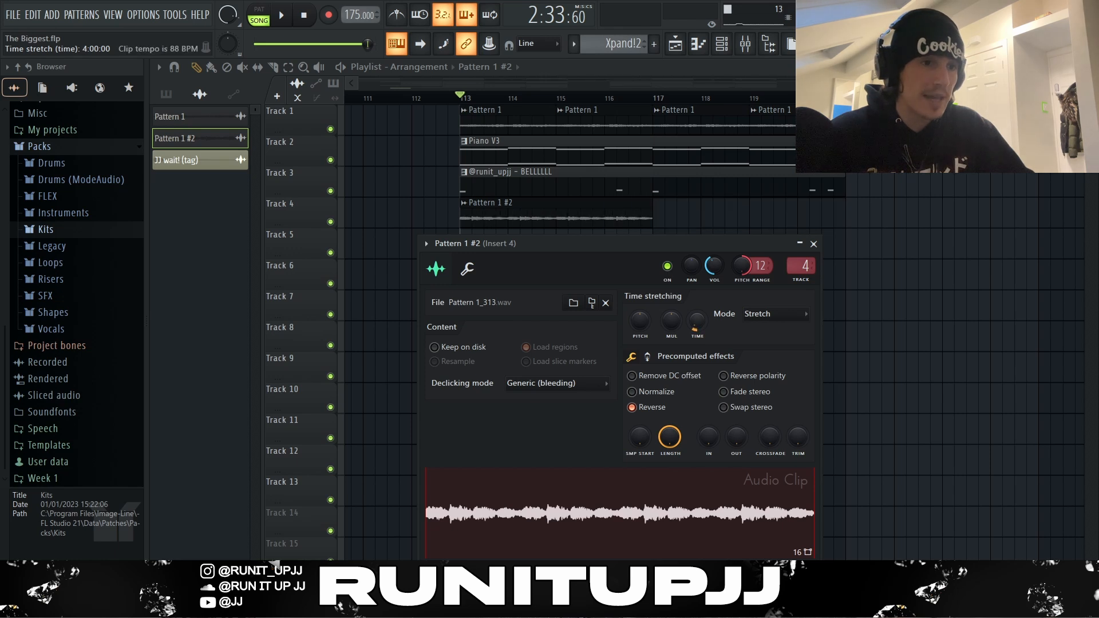
{"action": "left_click_drag", "start_coordinate": [670, 222], "coordinate": [583, 253], "text": "ctrl"}
{"action": "key", "text": "ctrl+b"}
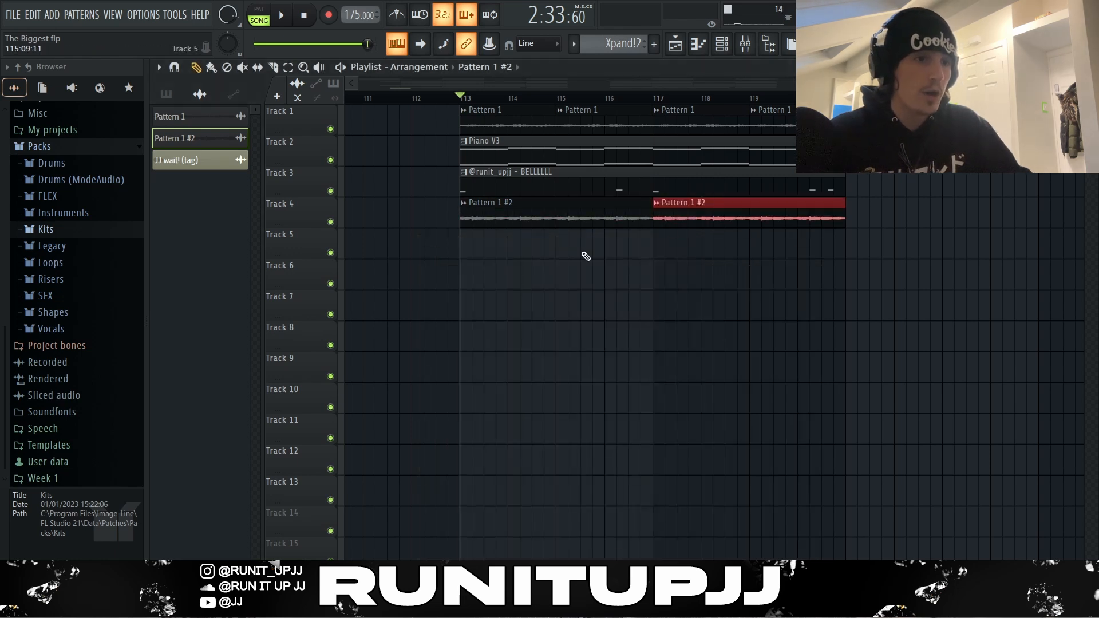
{"action": "left_click", "coordinate": [586, 262]}
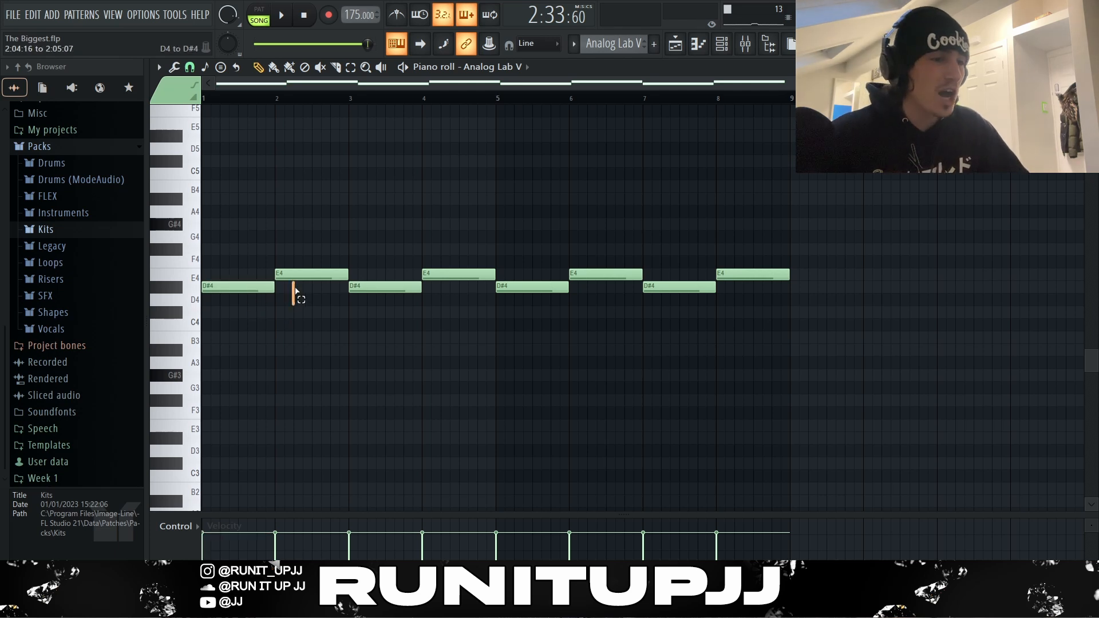
Step: Highlight the alternating D#4 and E4 notes of the Analog Lab V pattern
{"action": "left_click_drag", "start_coordinate": [360, 303], "coordinate": [862, 263]}
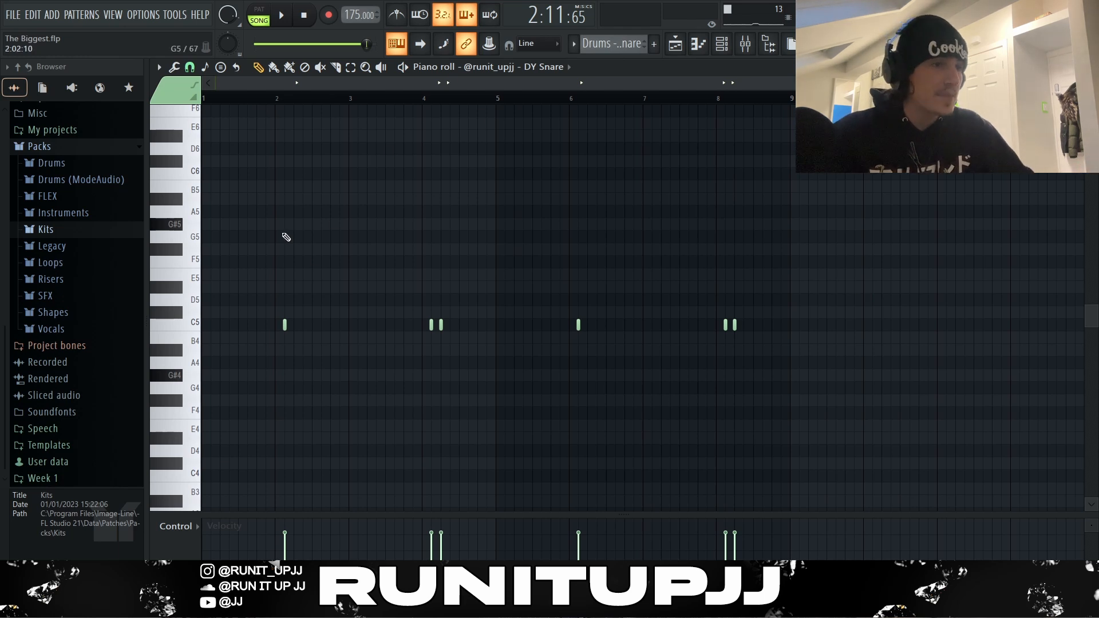
Step: Examine the DY Snare pattern by marking bars 1 to 2, bars 1 to 4 and bars 5 to 8
{"action": "left_click_drag", "start_coordinate": [351, 102], "coordinate": [205, 101], "text": "ctrl"}
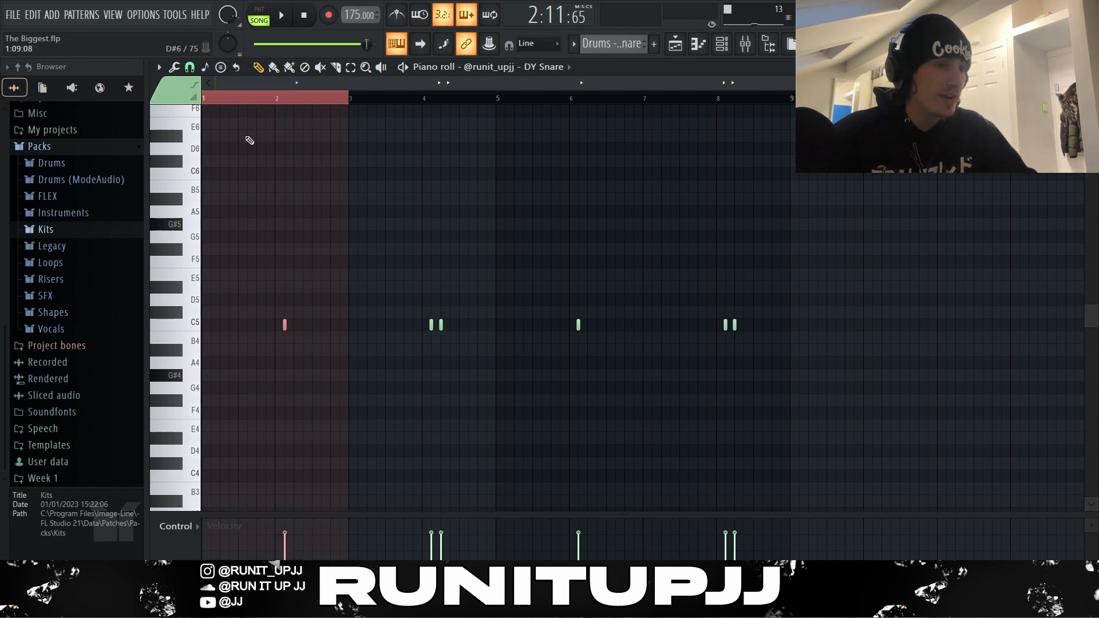
{"action": "left_click_drag", "start_coordinate": [338, 104], "coordinate": [498, 112], "text": "ctrl"}
{"action": "left_click", "coordinate": [441, 325]}
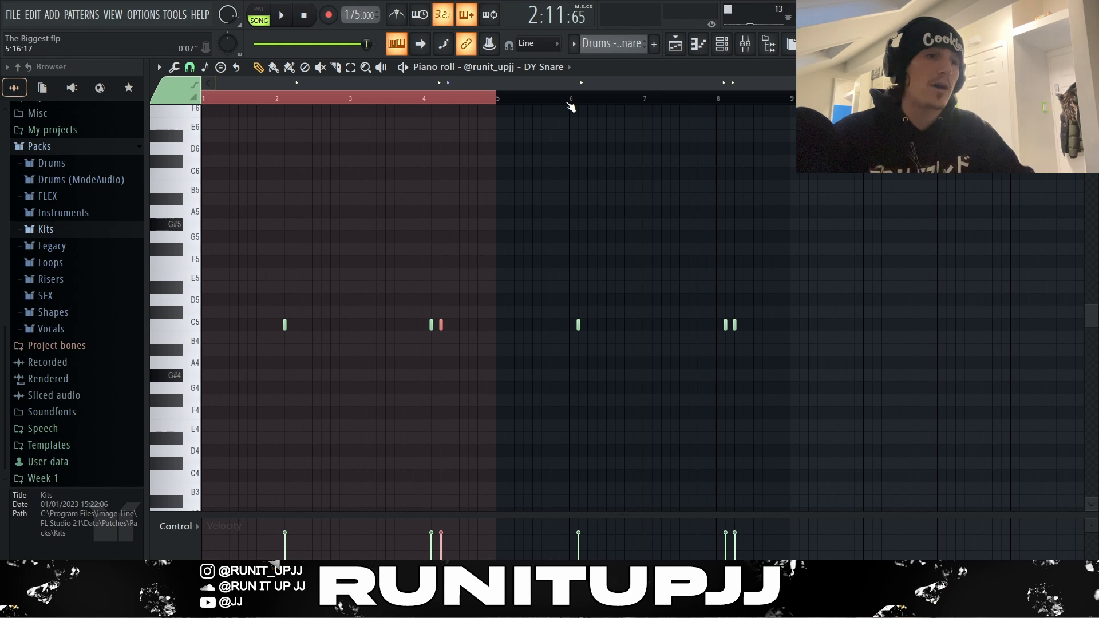
{"action": "left_click_drag", "start_coordinate": [498, 104], "coordinate": [792, 106]}
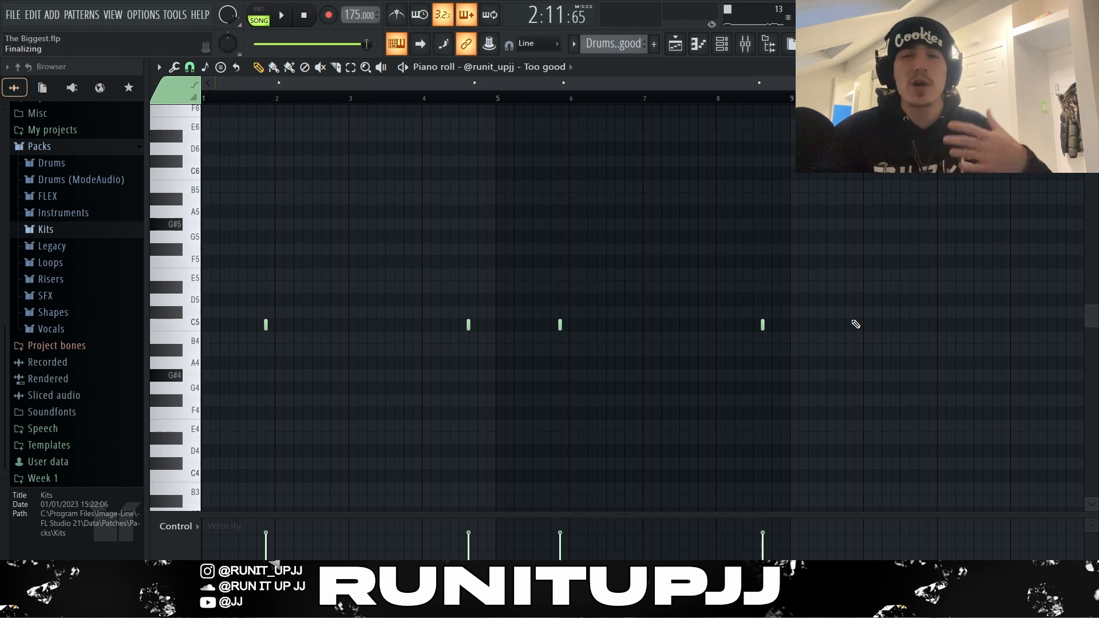
Step: Highlight the hits of the Too good percussion pattern in turn, starting with the first and second
{"action": "left_click", "coordinate": [264, 325]}
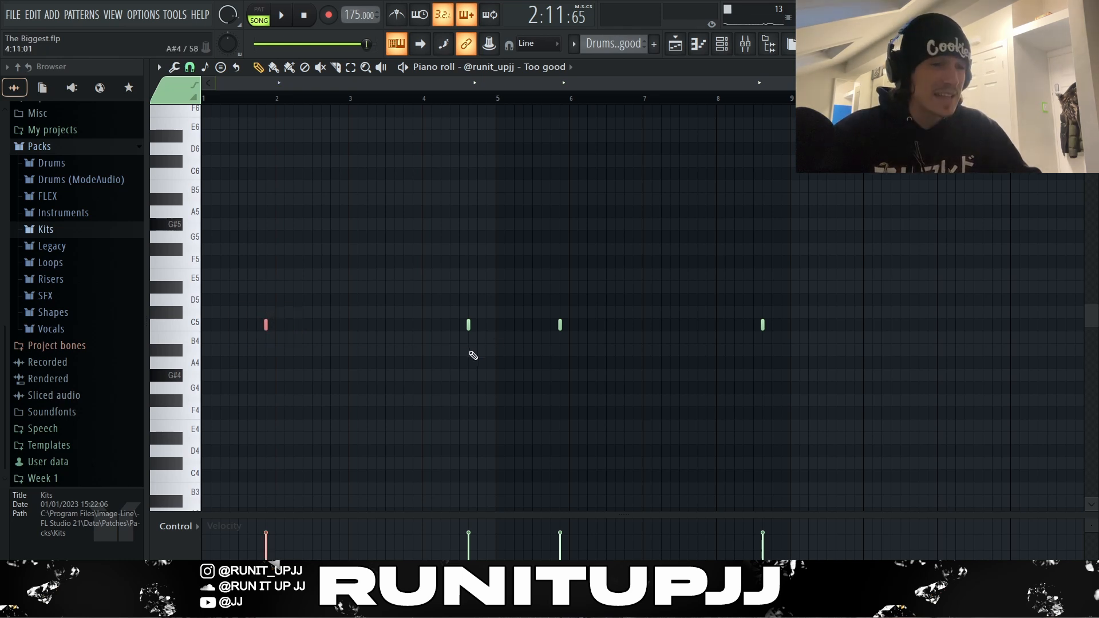
{"action": "left_click", "coordinate": [468, 325]}
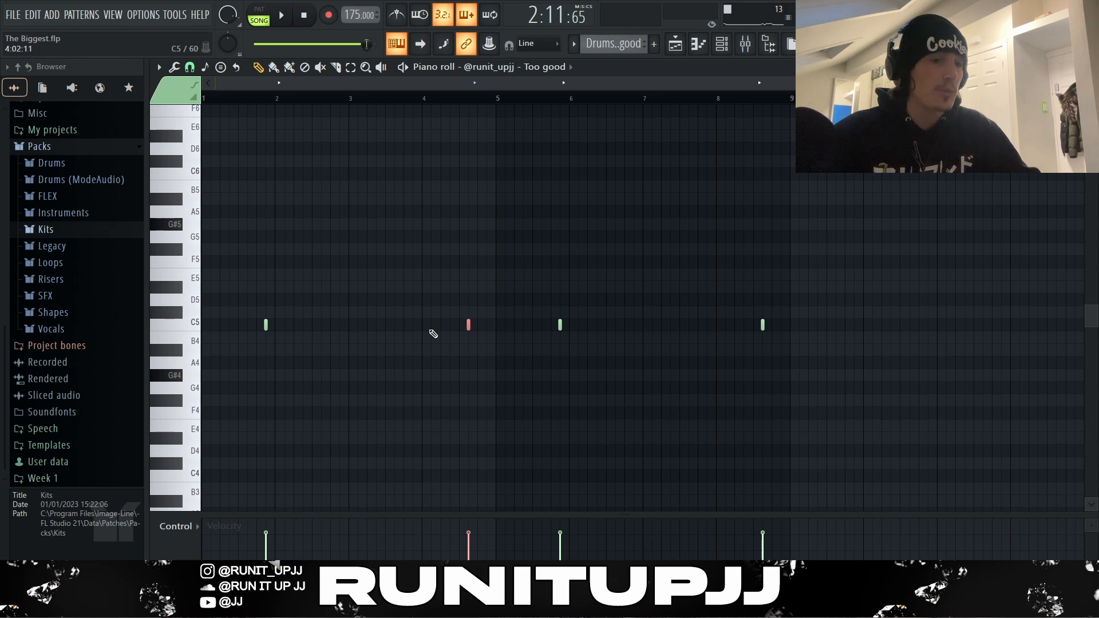
{"action": "left_click_drag", "start_coordinate": [896, 370], "coordinate": [539, 257]}
Step: Highlight the first two notes of the Spinz pattern, plus the second note in bar 3 and in bar 7
{"action": "left_click", "coordinate": [904, 299], "text": "ctrl"}
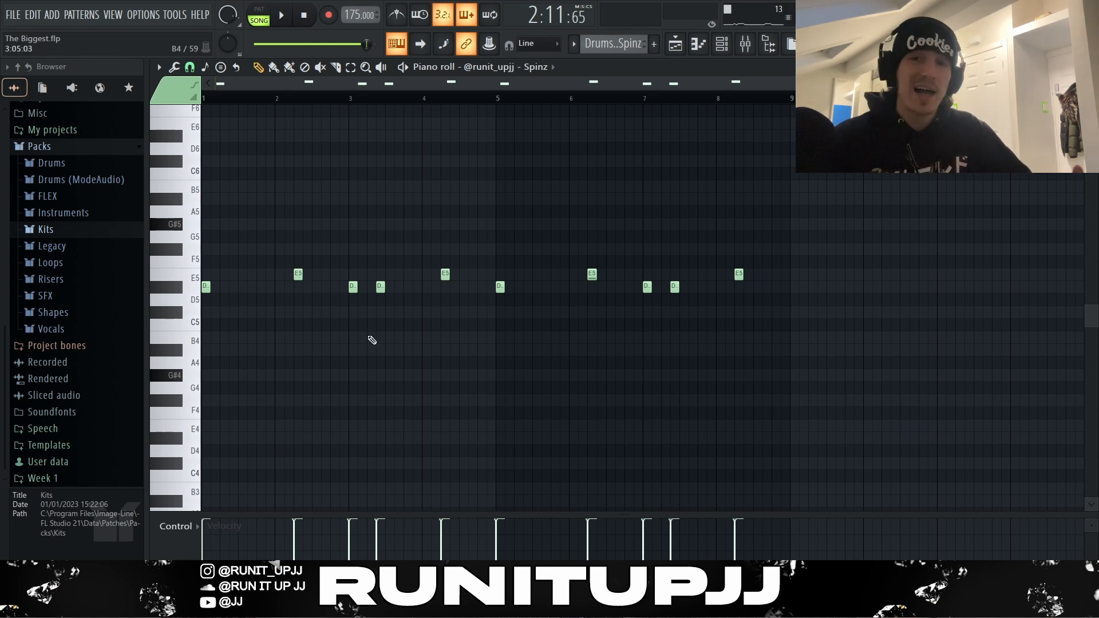
{"action": "left_click_drag", "start_coordinate": [324, 329], "coordinate": [143, 220]}
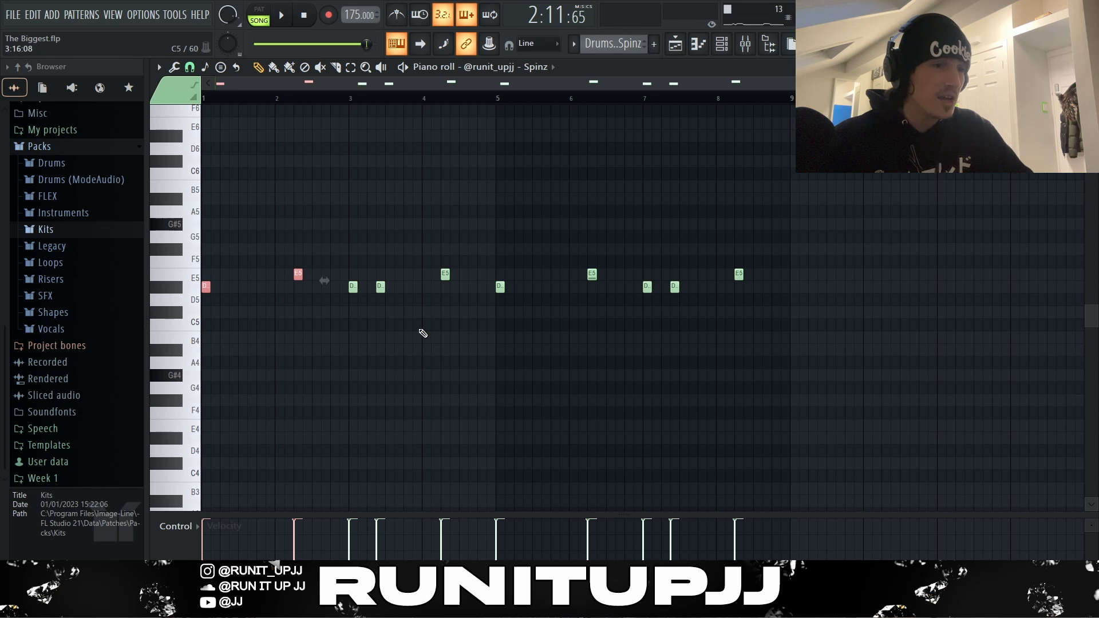
{"action": "left_click_drag", "start_coordinate": [413, 330], "coordinate": [374, 270]}
{"action": "left_click_drag", "start_coordinate": [694, 312], "coordinate": [665, 277]}
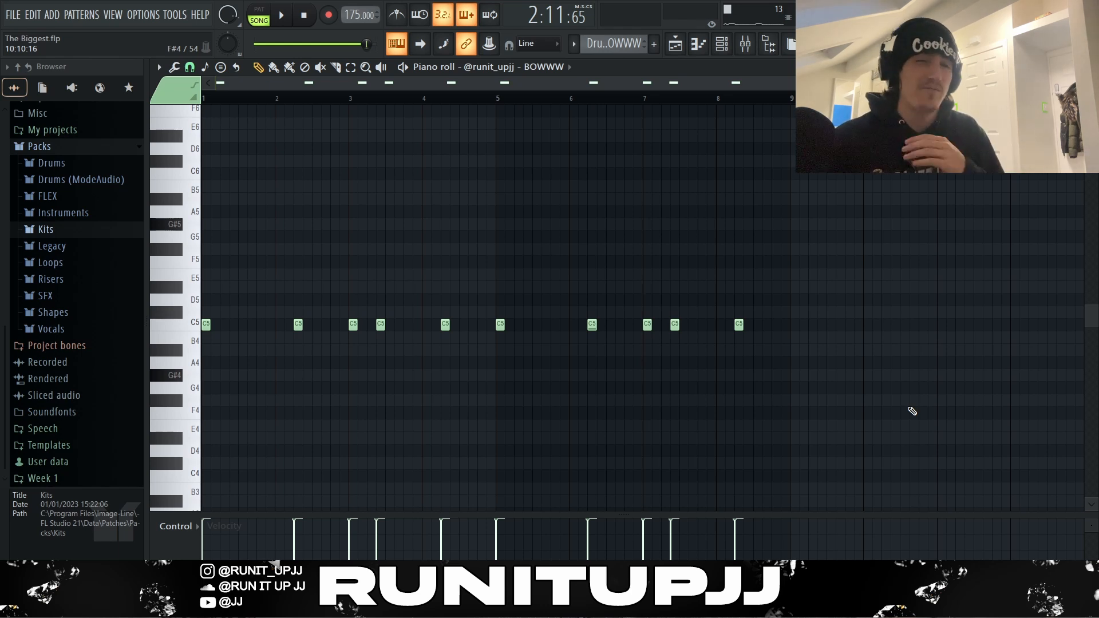
Step: Highlight all the notes of the BOWWW pattern and the first pair of hits of the Luger pattern
{"action": "left_click_drag", "start_coordinate": [892, 378], "coordinate": [204, 286]}
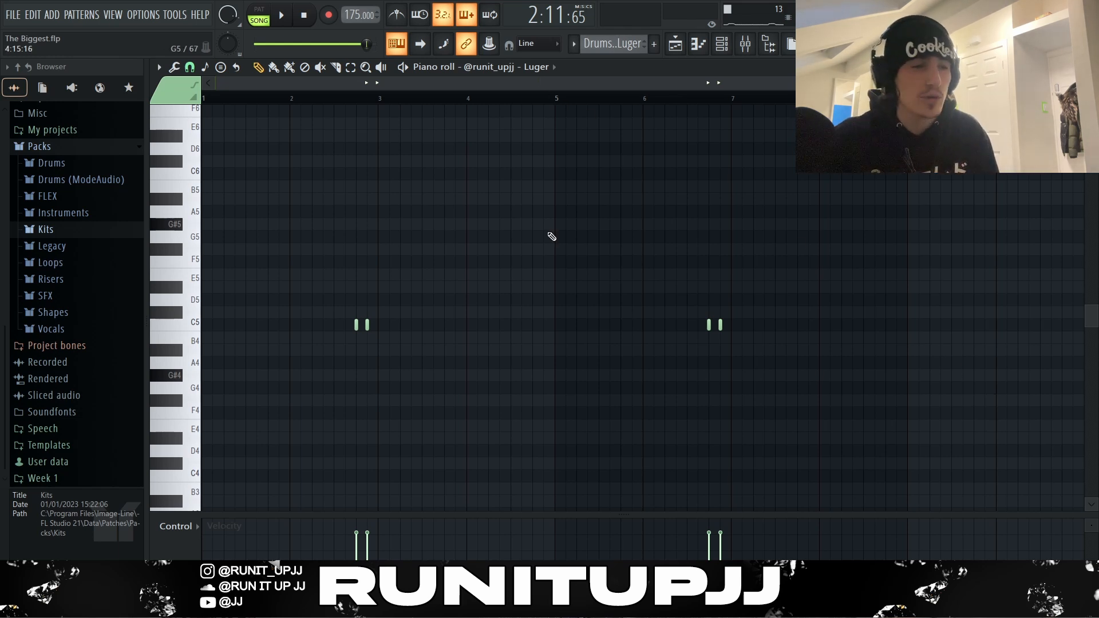
{"action": "left_click_drag", "start_coordinate": [307, 308], "coordinate": [420, 318]}
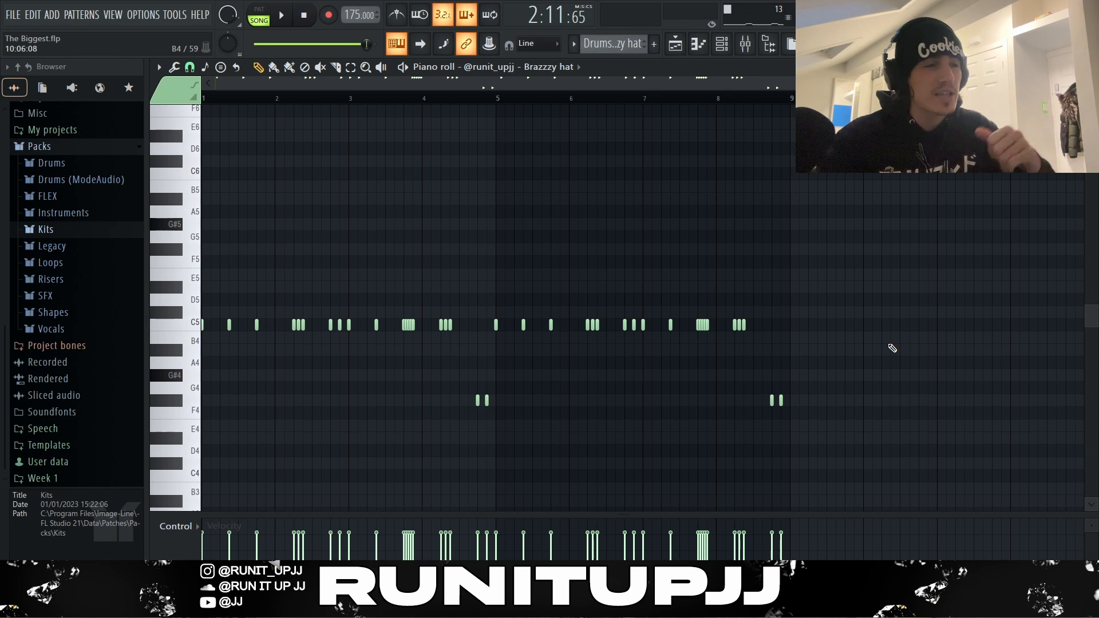
Step: Examine the Brazzzy hat pattern by highlighting all its notes, single hits in bar 1, and the C5 trio and F#4 pair in bar 4
{"action": "key", "text": "ctrl+a"}
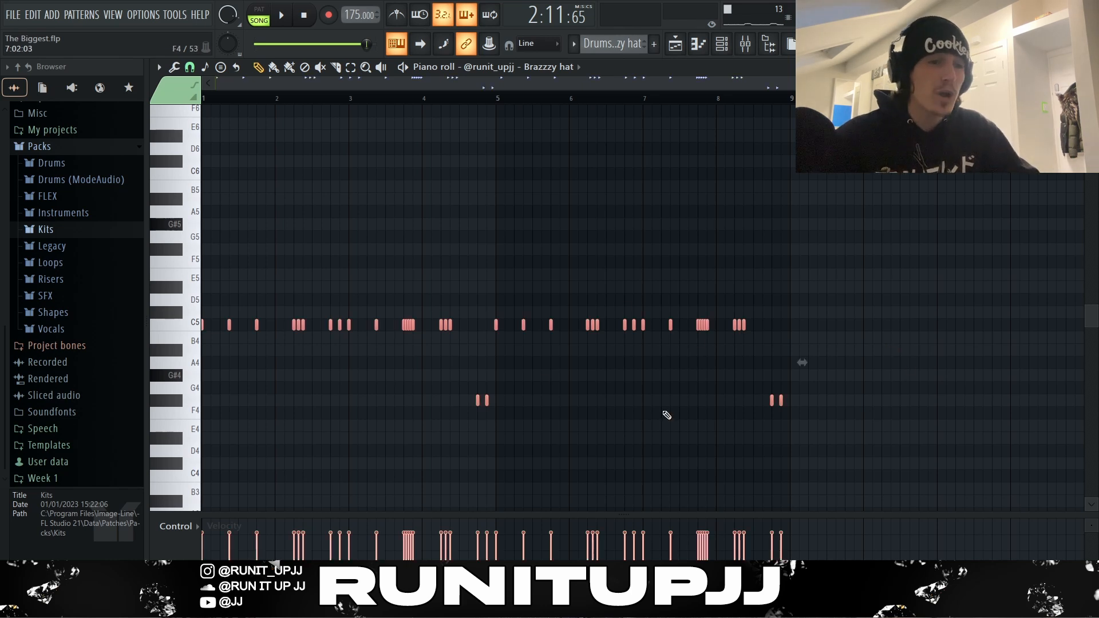
{"action": "key", "text": "ctrl+d"}
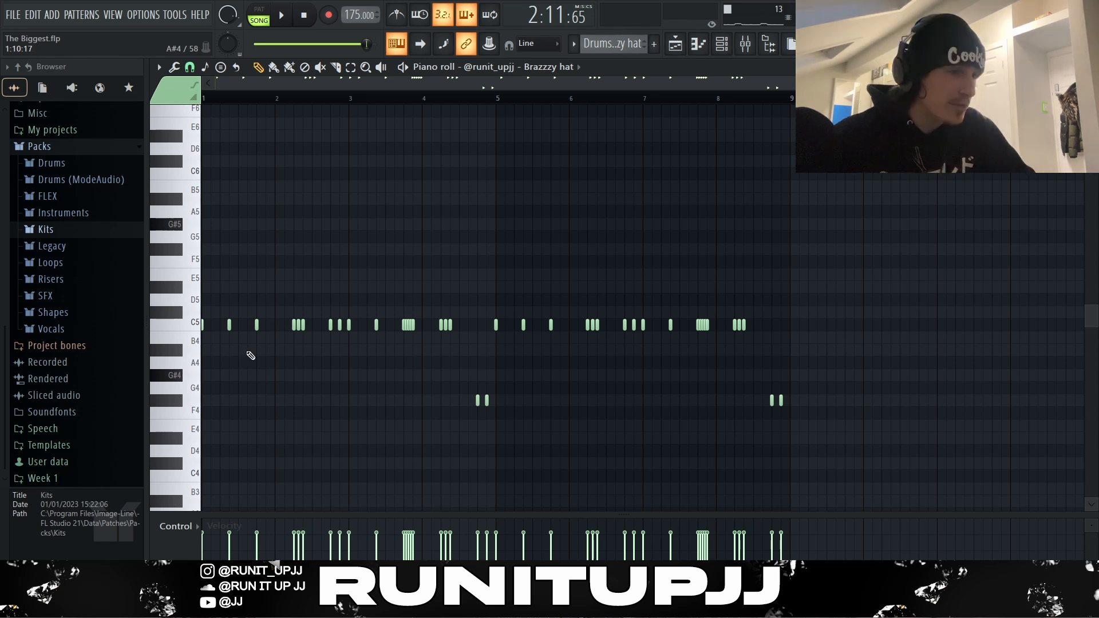
{"action": "scroll", "coordinate": [184, 365], "scroll_direction": "up", "scroll_amount": 1}
{"action": "scroll", "coordinate": [185, 365], "scroll_direction": "up", "scroll_amount": 3}
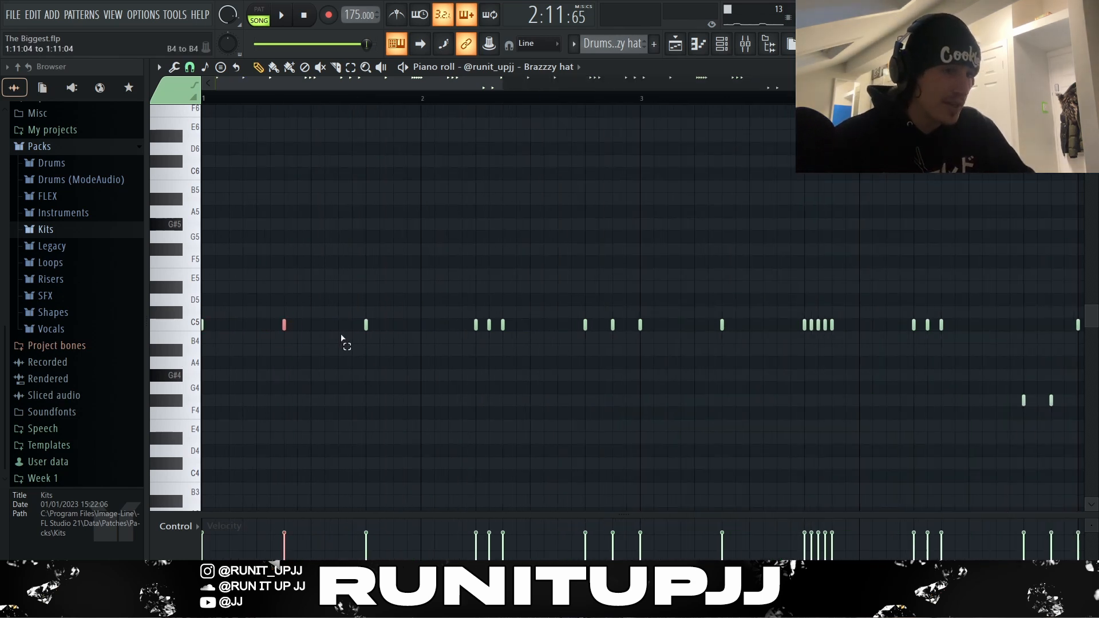
{"action": "scroll", "coordinate": [416, 356], "scroll_direction": "down", "scroll_amount": 3}
{"action": "left_click_drag", "start_coordinate": [352, 326], "coordinate": [389, 330]}
{"action": "scroll", "coordinate": [439, 364], "scroll_direction": "down", "scroll_amount": 2}
{"action": "scroll", "coordinate": [433, 362], "scroll_direction": "up", "scroll_amount": 1}
{"action": "left_click", "coordinate": [409, 363], "text": "ctrl"}
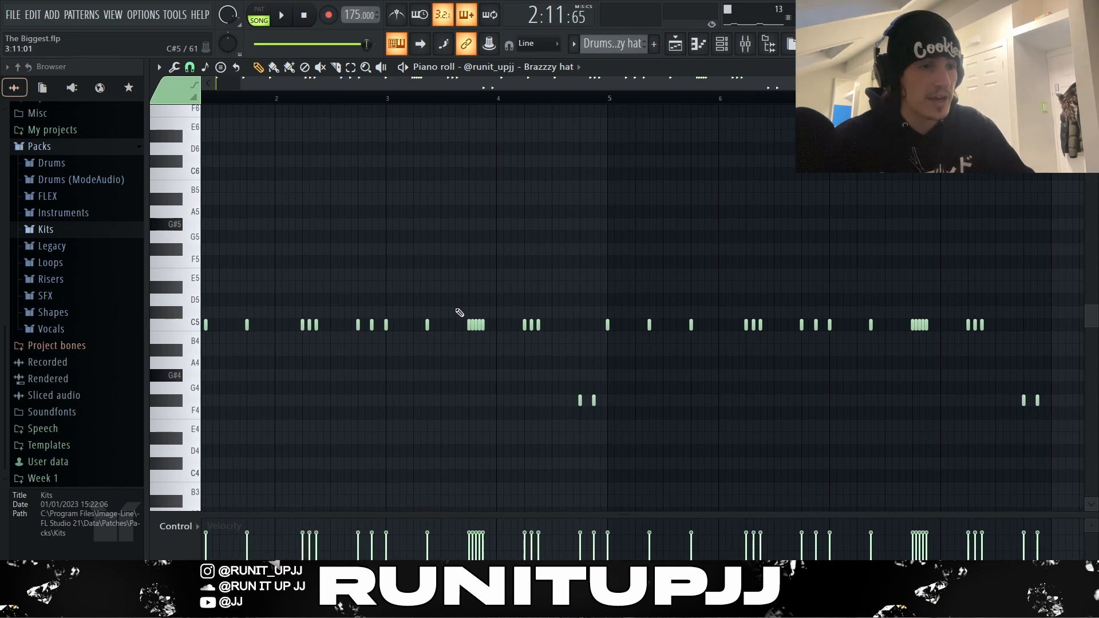
{"action": "left_click_drag", "start_coordinate": [458, 312], "coordinate": [550, 339]}
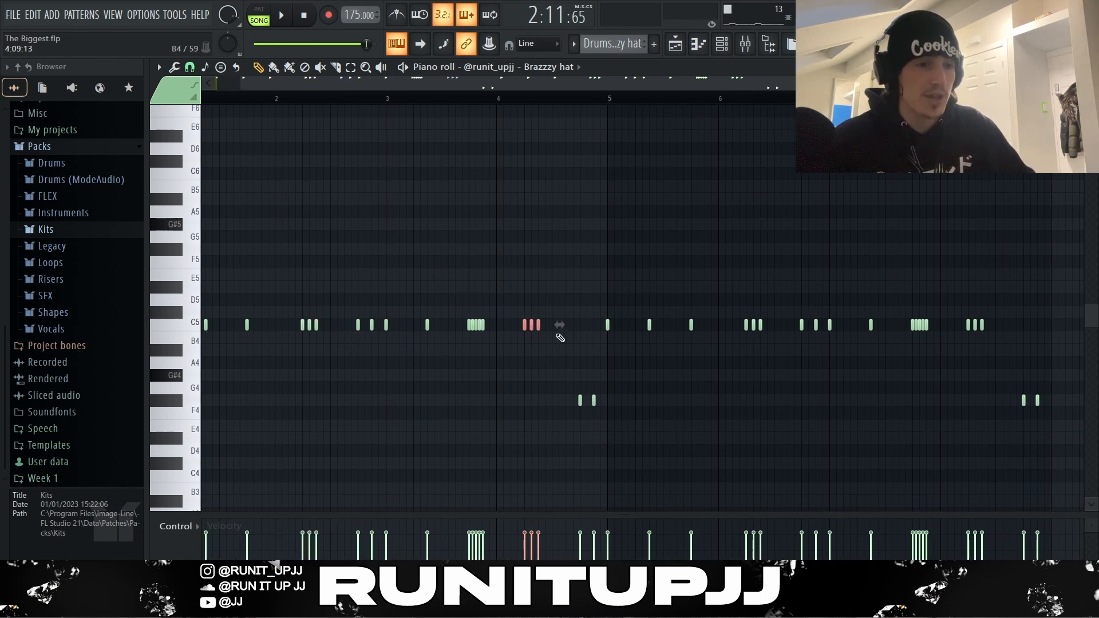
{"action": "left_click_drag", "start_coordinate": [554, 394], "coordinate": [607, 418]}
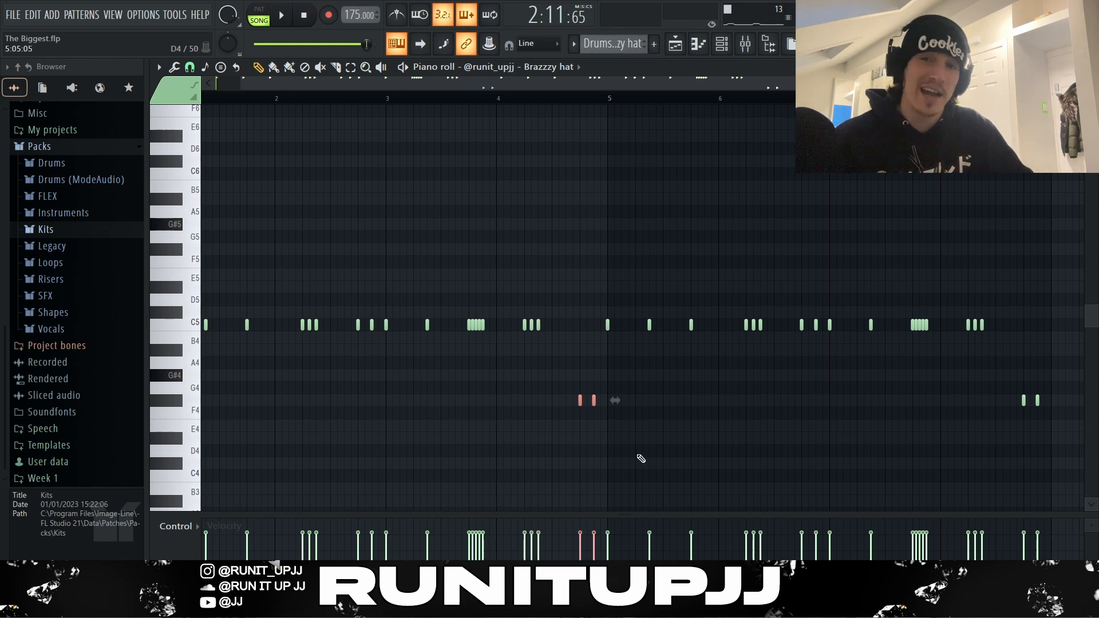
Step: Mark bars 1 to 4 of the Brazzzy hat pattern and return to the playlist arrangement
{"action": "scroll", "coordinate": [658, 402], "scroll_direction": "down", "scroll_amount": 2}
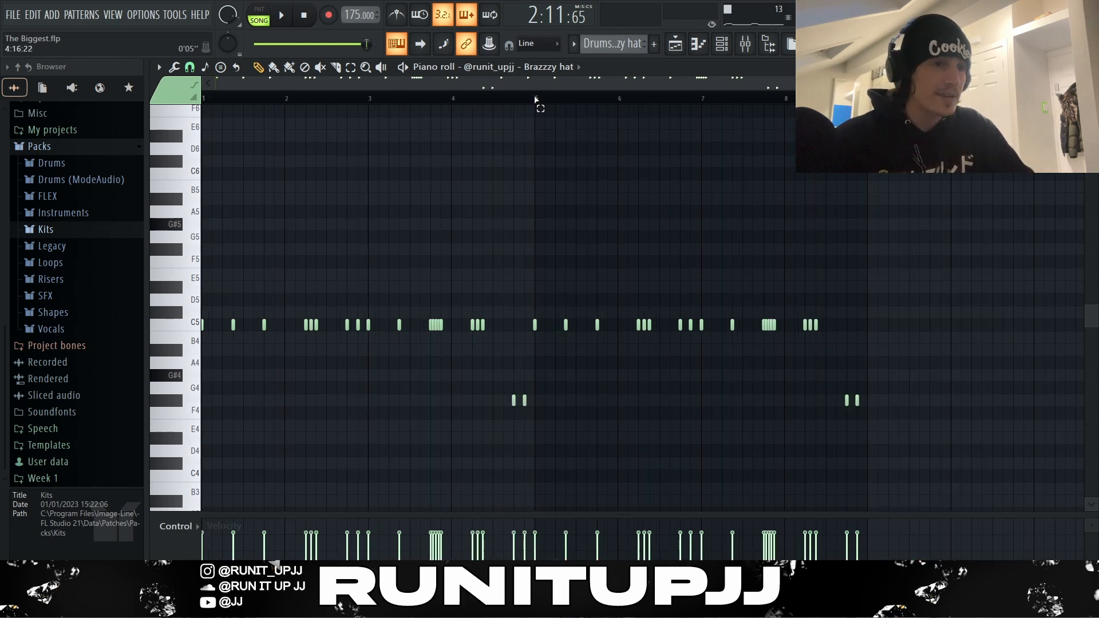
{"action": "left_click_drag", "start_coordinate": [537, 100], "coordinate": [215, 111]}
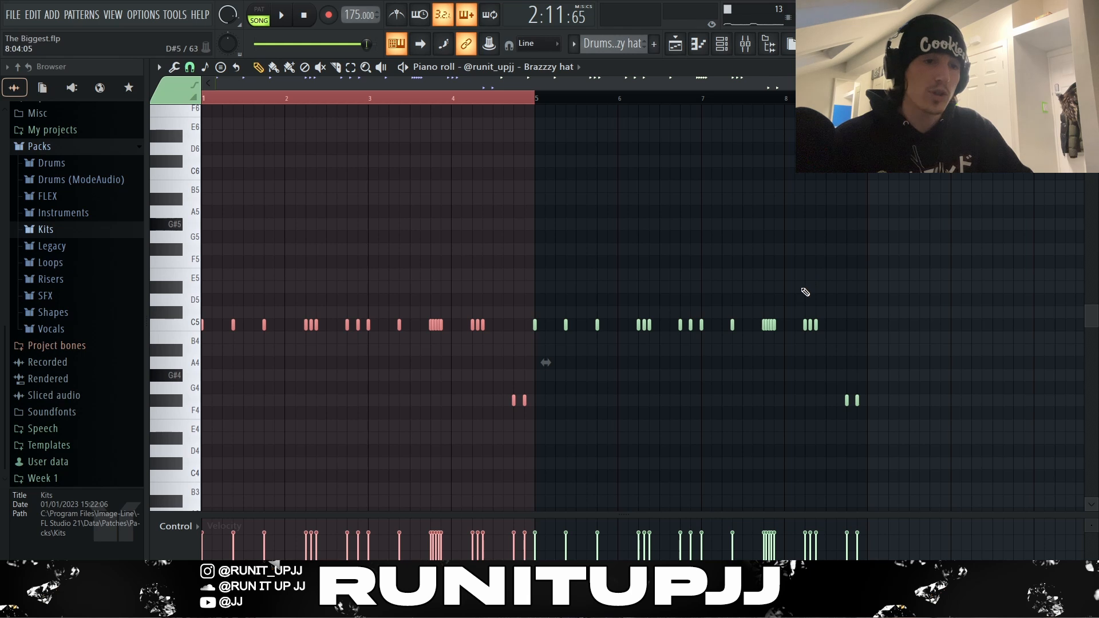
{"action": "key", "text": "F5"}
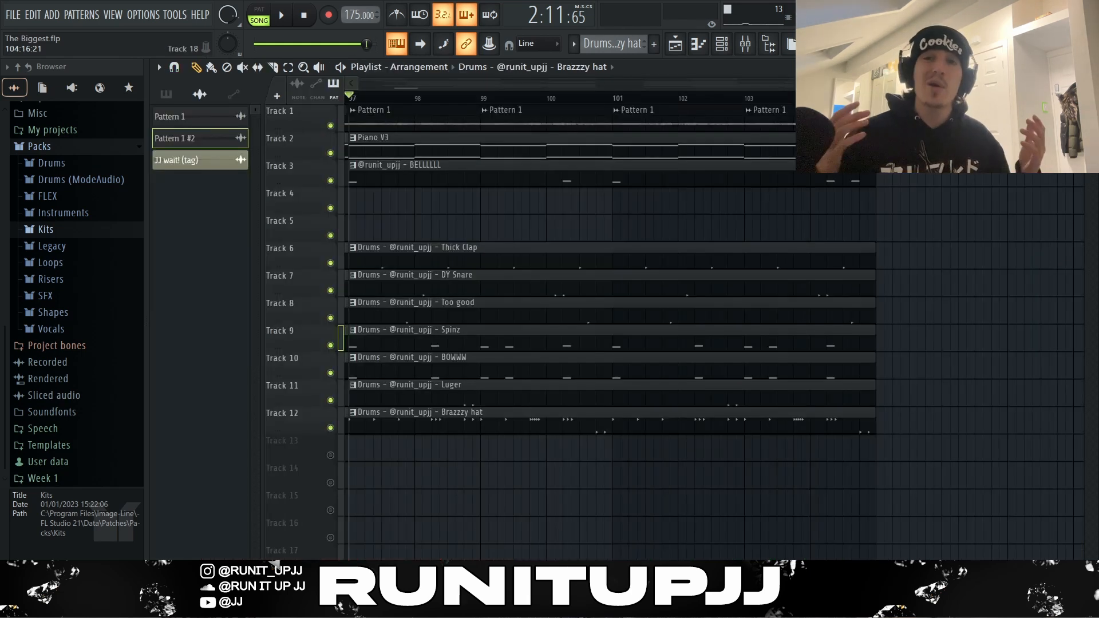